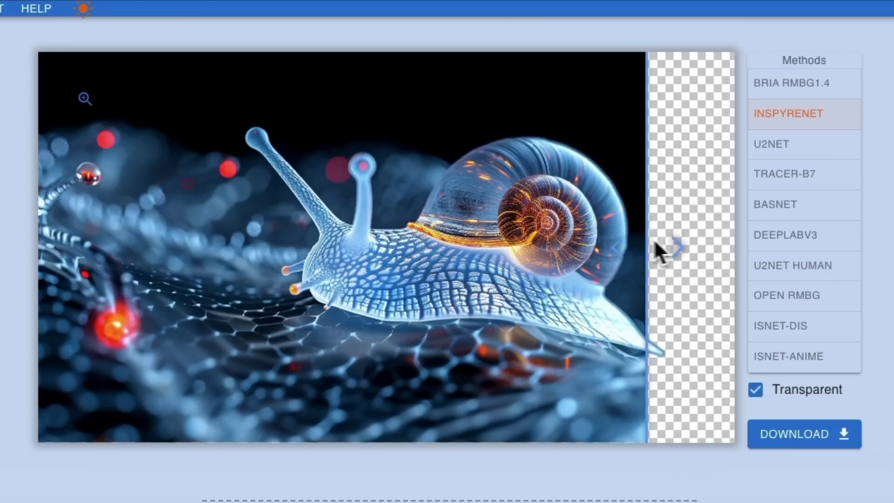
# Place a stone block from the hotbar into the Minecraft Classic–style block world
pyautogui.moveTo(654, 239); pyautogui.dragTo(144, 225)
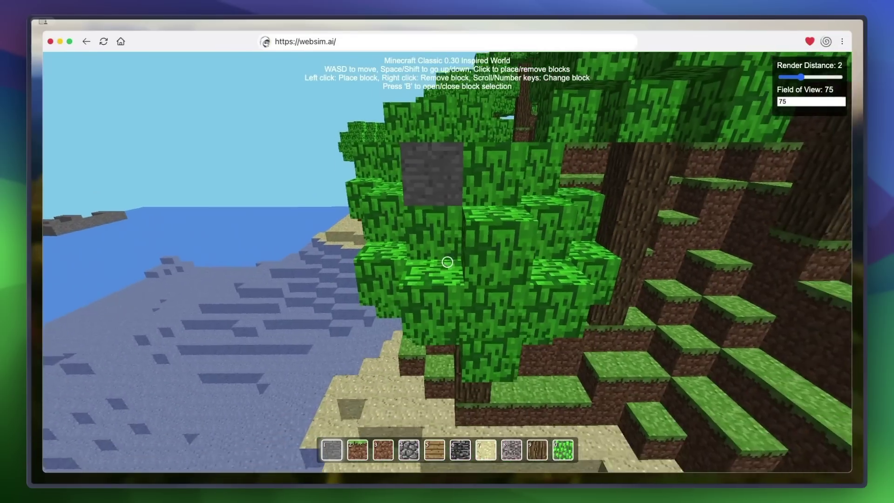
pyautogui.click(447, 262)
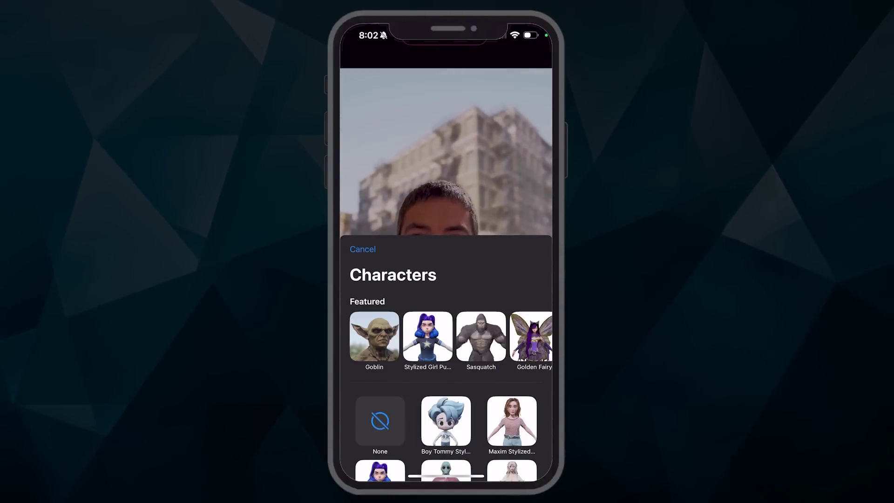
# Scroll the character grid and pick the Goblin to replace the presenter on camera
pyautogui.scroll(-5, 447, 354)
pyautogui.scroll(-15, 446, 280)
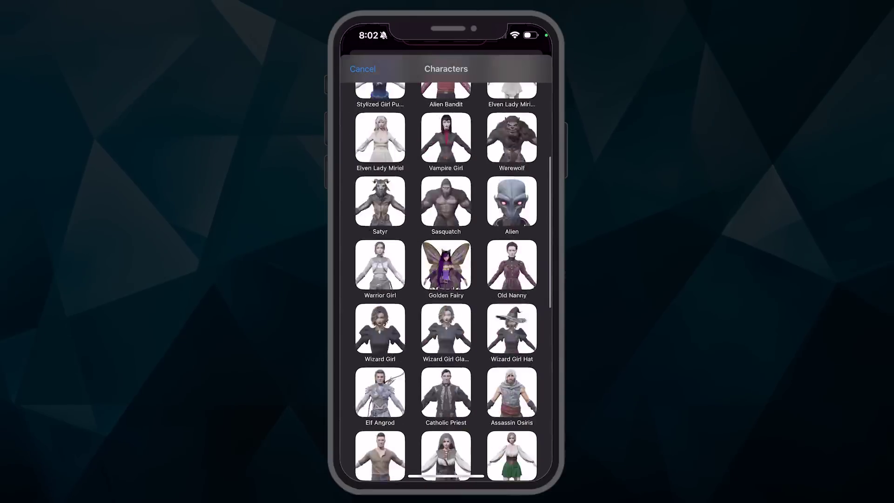
pyautogui.click(512, 422)
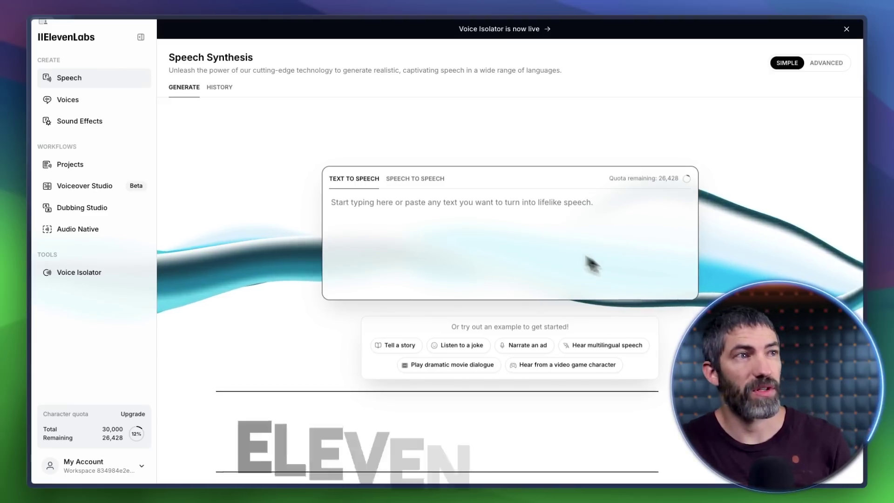
# Load Alienmp4.mp3 into Speech to Speech and bring up the voice list
pyautogui.click(422, 179)
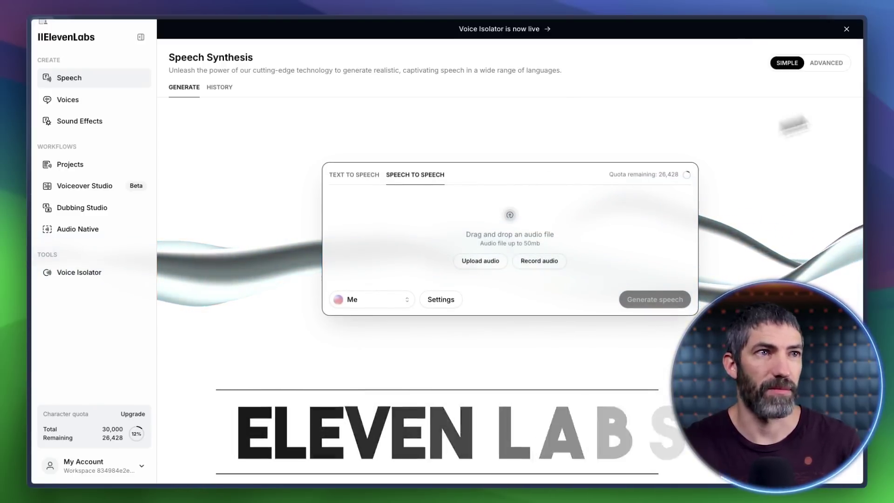
pyautogui.moveTo(759, 280); pyautogui.dragTo(513, 231)
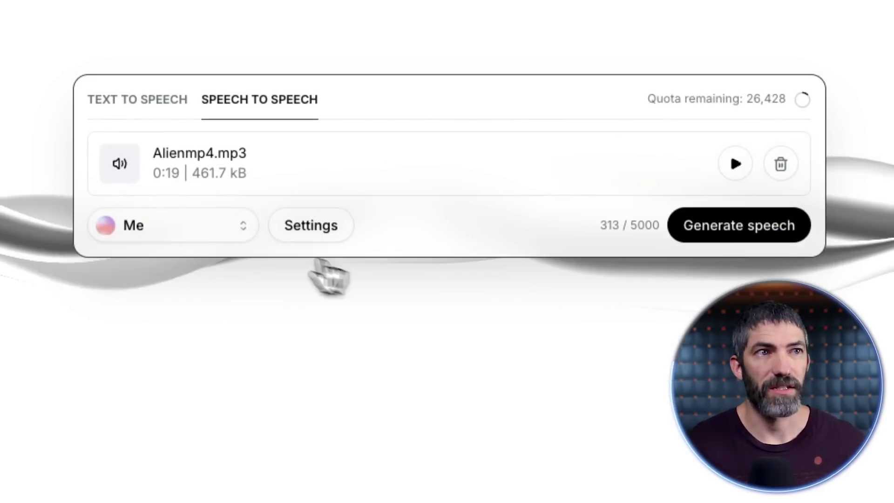
pyautogui.click(235, 233)
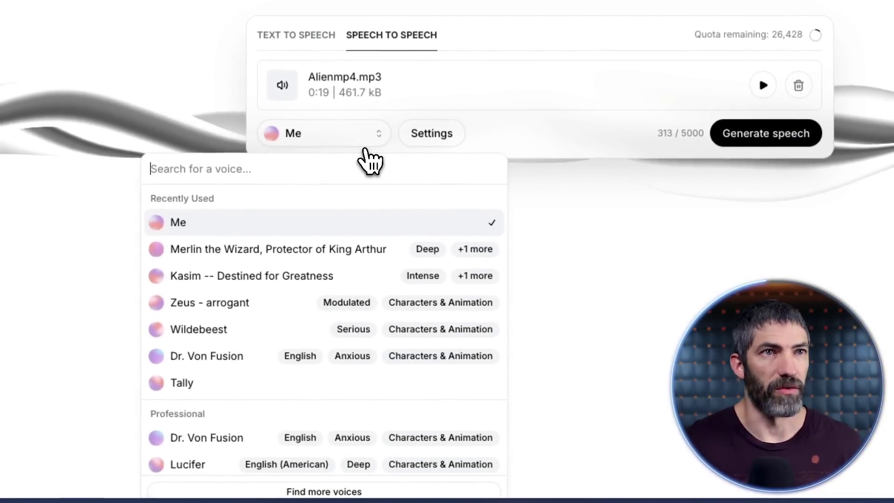
pyautogui.scroll(-4, 314, 269)
pyautogui.scroll(-12, 314, 326)
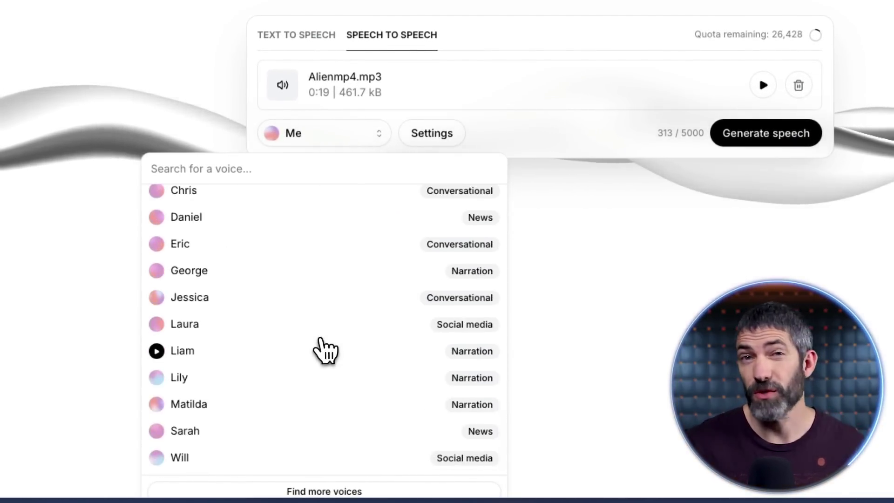
# Preview Merlin the Wizard, Kasim, Wildebeest, Dr. Von Fusion and Zeus - arrogant, then generate with Zeus - arrogant
pyautogui.click(348, 491)
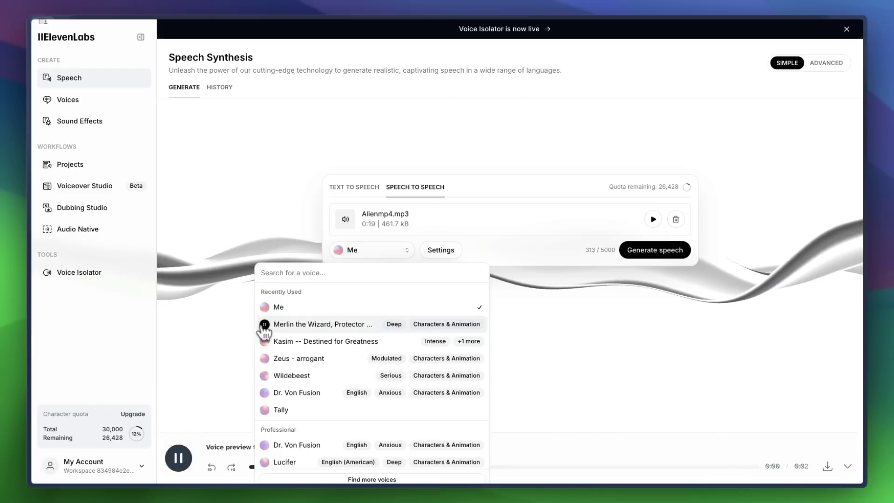
pyautogui.click(265, 342)
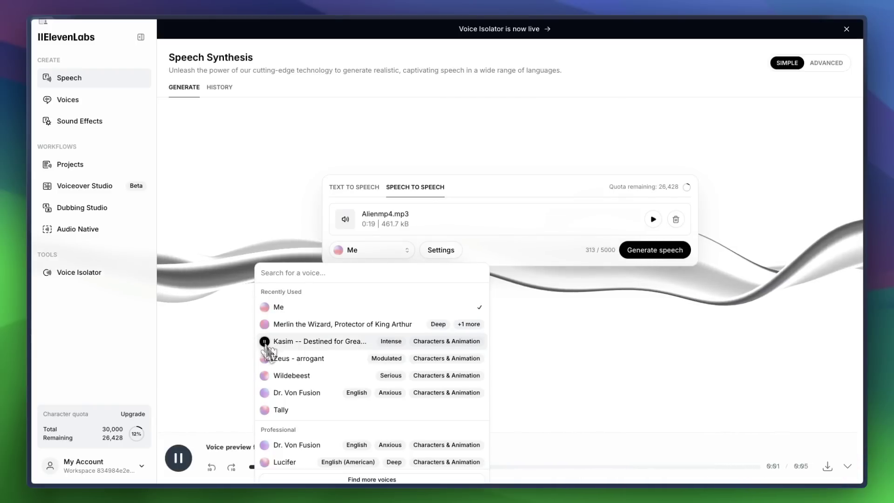
pyautogui.click(264, 375)
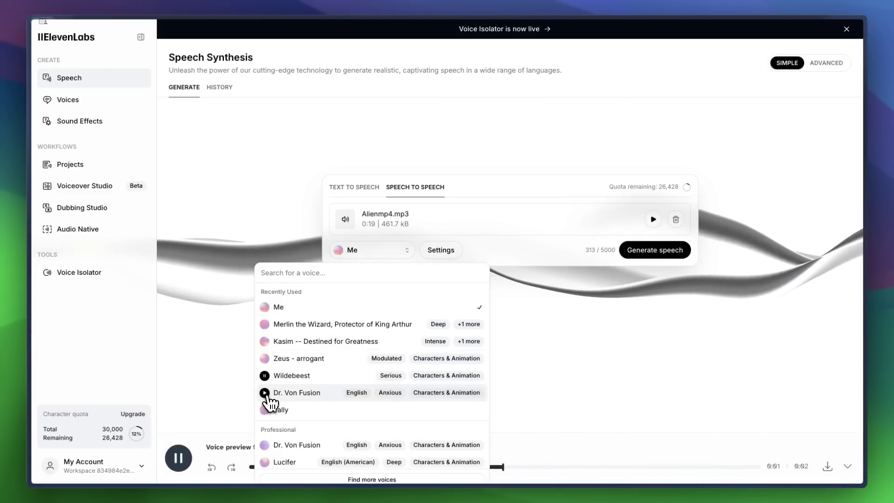
pyautogui.click(265, 392)
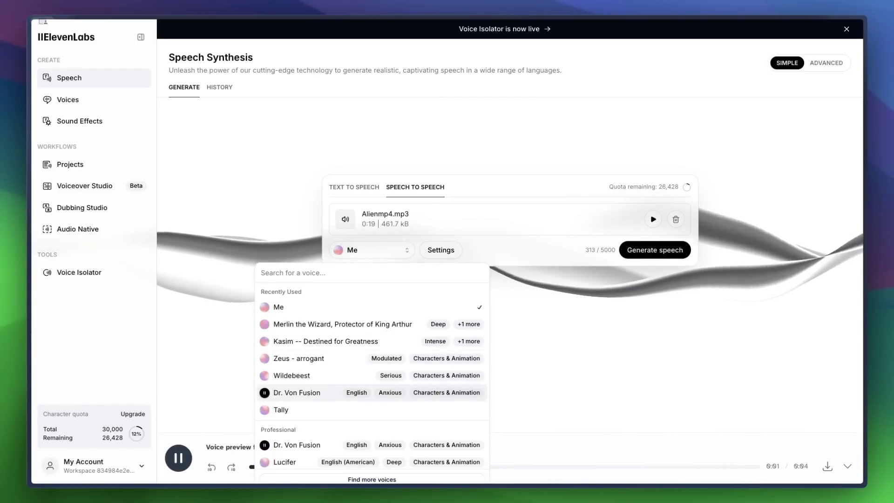
pyautogui.click(264, 358)
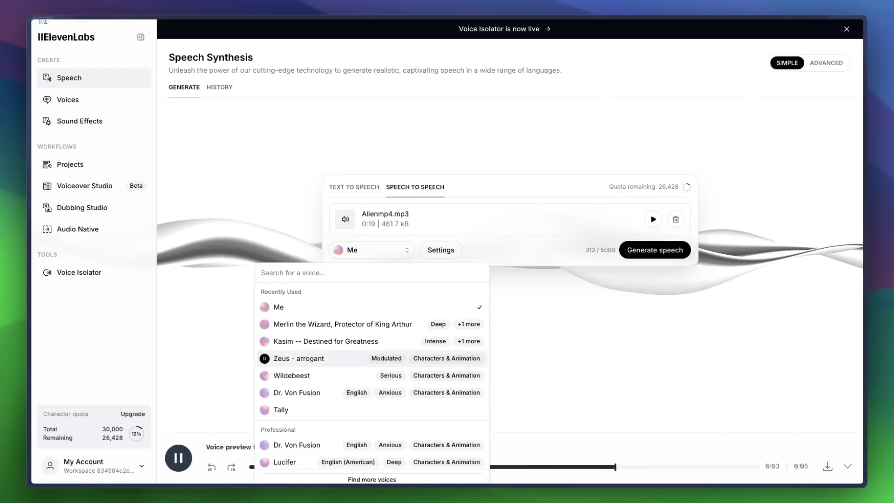
pyautogui.click(349, 360)
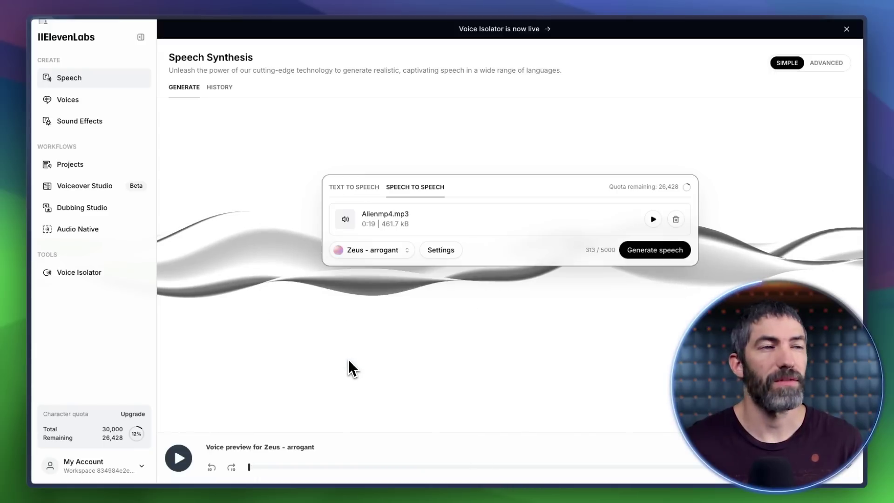
pyautogui.click(652, 256)
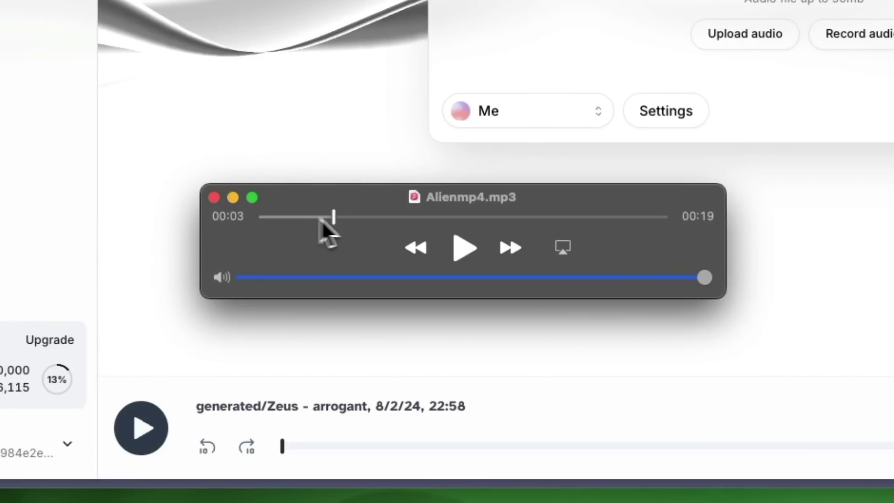
# Scrub and play back the original Alienmp4 recording, then the generated Zeus - arrogant clip
pyautogui.moveTo(311, 219); pyautogui.dragTo(325, 223)
pyautogui.click(466, 248)
pyautogui.click(289, 445)
pyautogui.moveTo(293, 447); pyautogui.dragTo(424, 445)
pyautogui.click(149, 428)
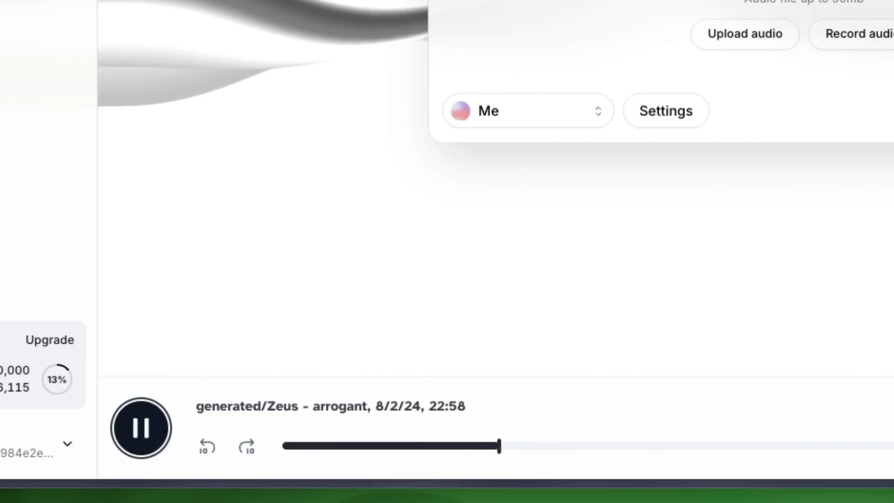
pyautogui.click(141, 428)
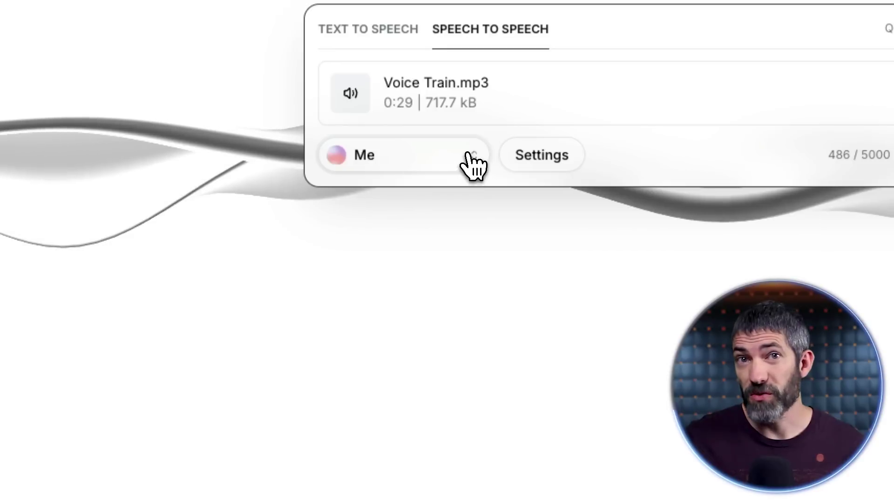
# Keep Me selected as the conversion voice in the voice dropdown
pyautogui.click(469, 153)
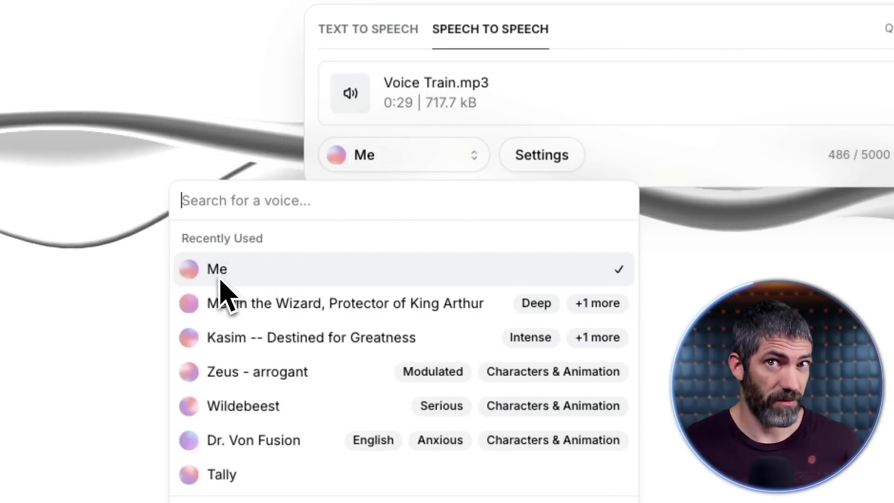
pyautogui.click(248, 275)
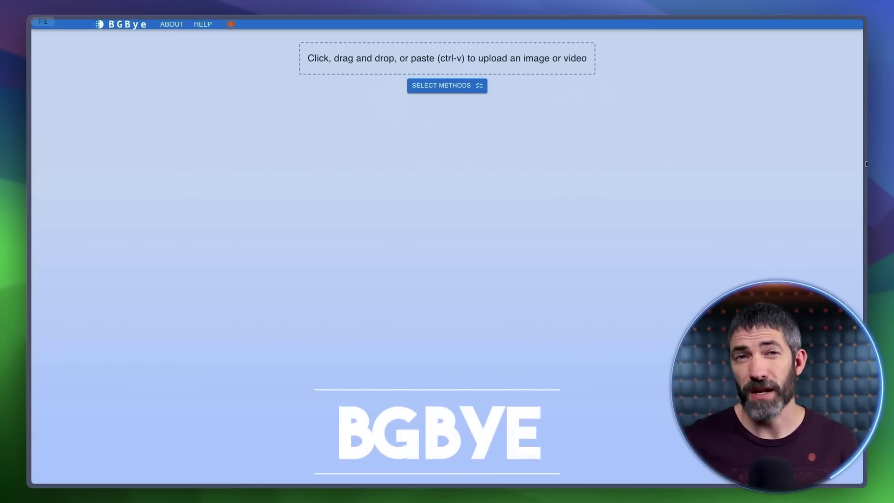
# Upload the red-haired woman's portrait and compare it with its BRIA RMBG1.4 cutout
pyautogui.moveTo(866, 164); pyautogui.dragTo(500, 66)
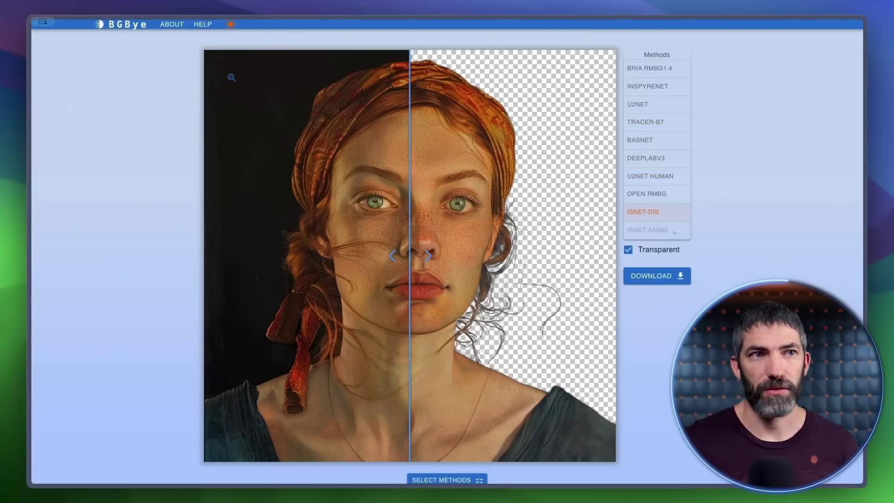
pyautogui.moveTo(429, 256); pyautogui.dragTo(178, 254)
pyautogui.click(637, 70)
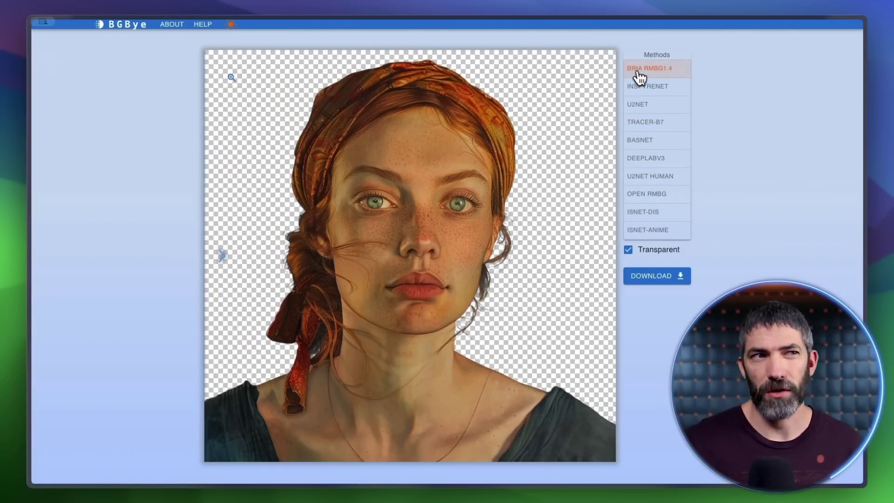
# Cycle through U2NET, TRACER-B7, BASNET, DEEPLABV3, U2NET HUMAN, OPEN RMBG and ISNET cutouts, ending on INSPYRENET, then upload the next image
pyautogui.click(648, 104)
pyautogui.click(649, 122)
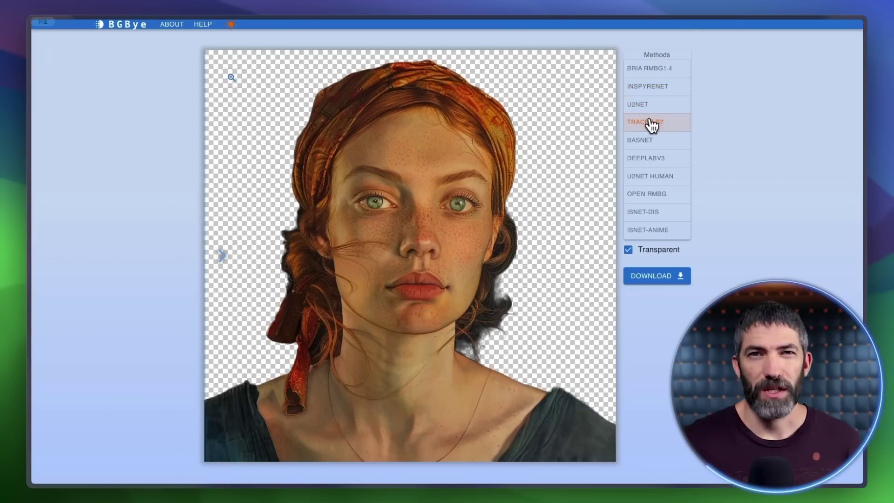
pyautogui.click(655, 141)
pyautogui.click(659, 159)
pyautogui.click(658, 176)
pyautogui.click(658, 194)
pyautogui.click(655, 212)
pyautogui.click(653, 231)
pyautogui.click(652, 107)
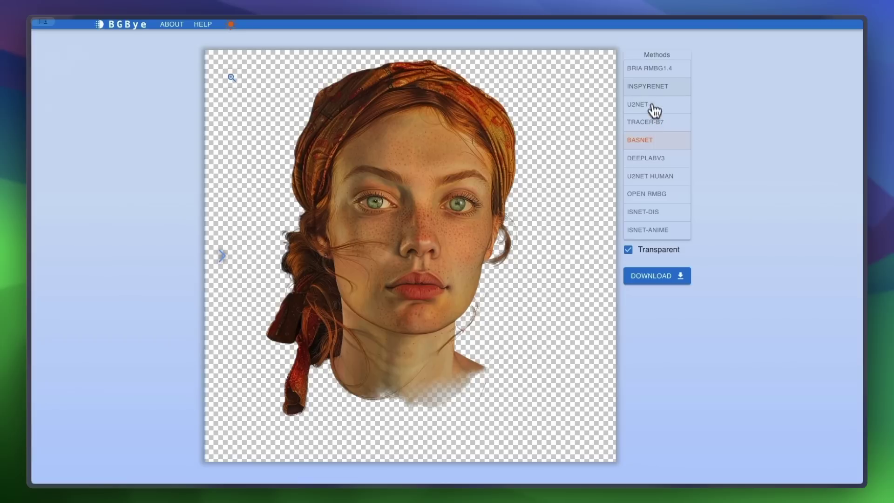
pyautogui.click(655, 89)
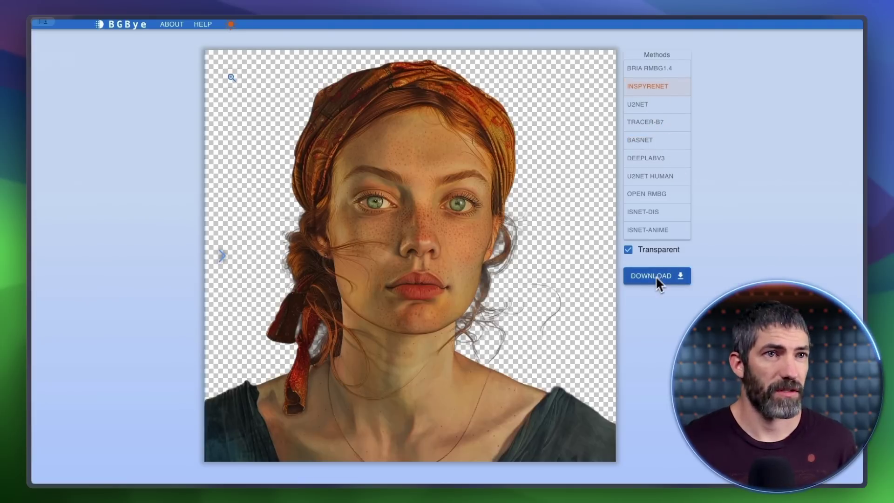
pyautogui.moveTo(893, 219); pyautogui.dragTo(463, 233)
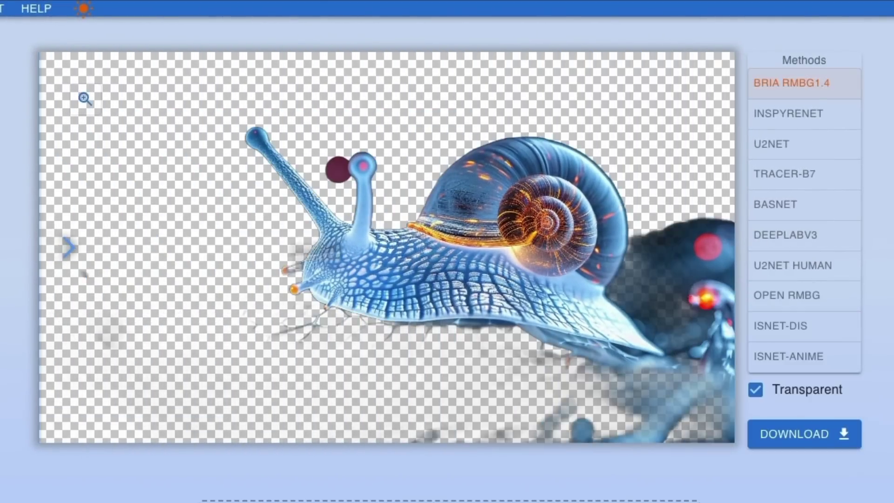
# Compare the snail's INSPYRENET, U2NET, BASNET and U2NET HUMAN cutouts, return to INSPYRENET, and slide the divider
pyautogui.click(792, 116)
pyautogui.click(787, 145)
pyautogui.click(794, 175)
pyautogui.click(810, 206)
pyautogui.click(792, 266)
pyautogui.click(787, 116)
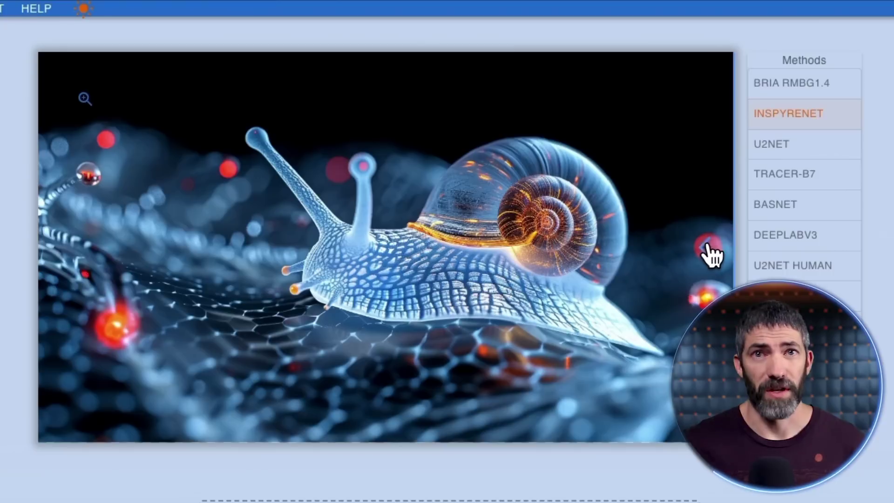
pyautogui.moveTo(712, 252); pyautogui.dragTo(24, 228)
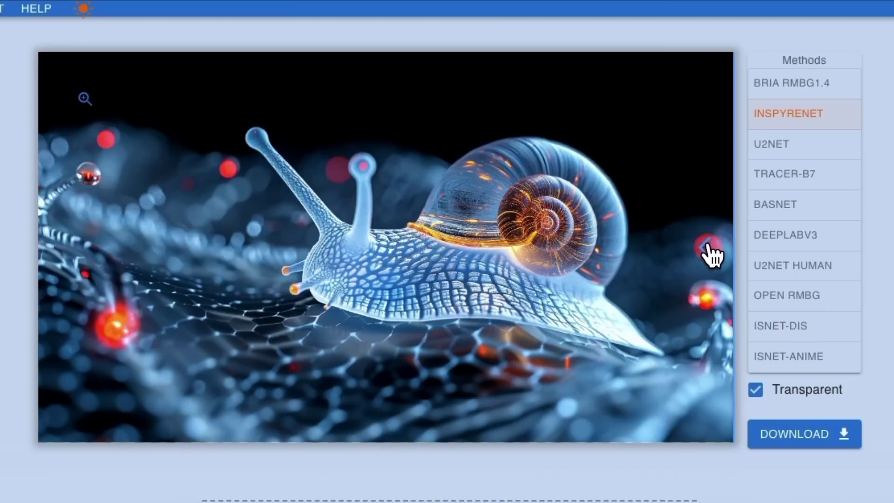
pyautogui.moveTo(709, 250); pyautogui.dragTo(18, 220)
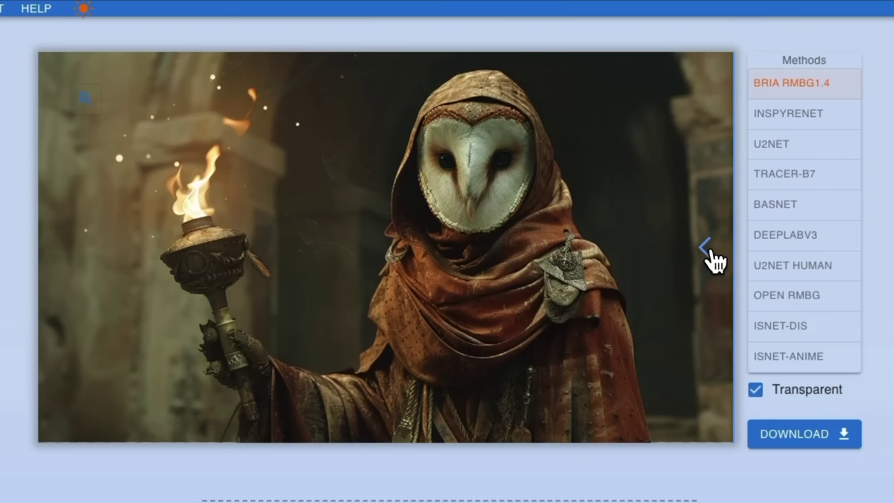
pyautogui.moveTo(712, 260); pyautogui.dragTo(65, 245)
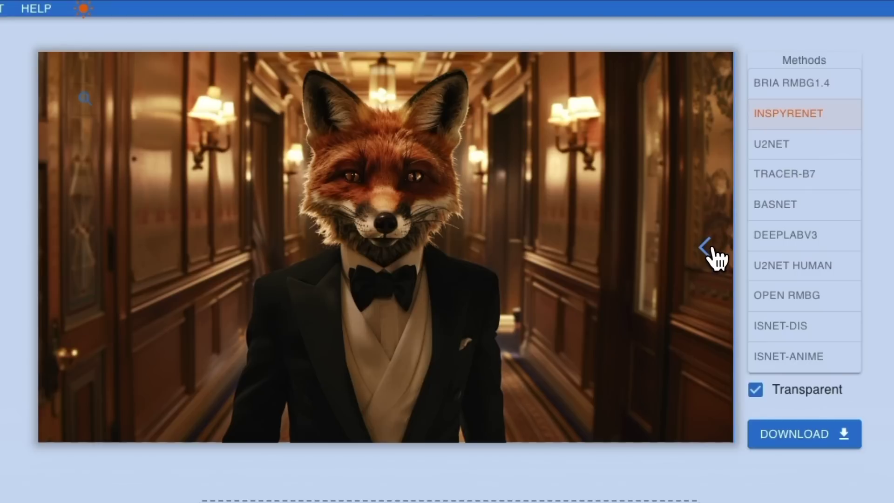
pyautogui.moveTo(713, 252); pyautogui.dragTo(66, 285)
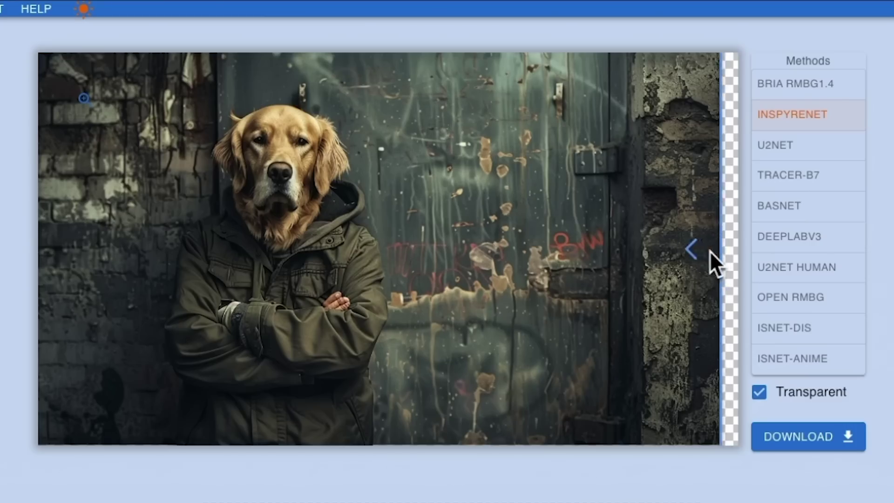
pyautogui.moveTo(715, 259); pyautogui.dragTo(63, 268)
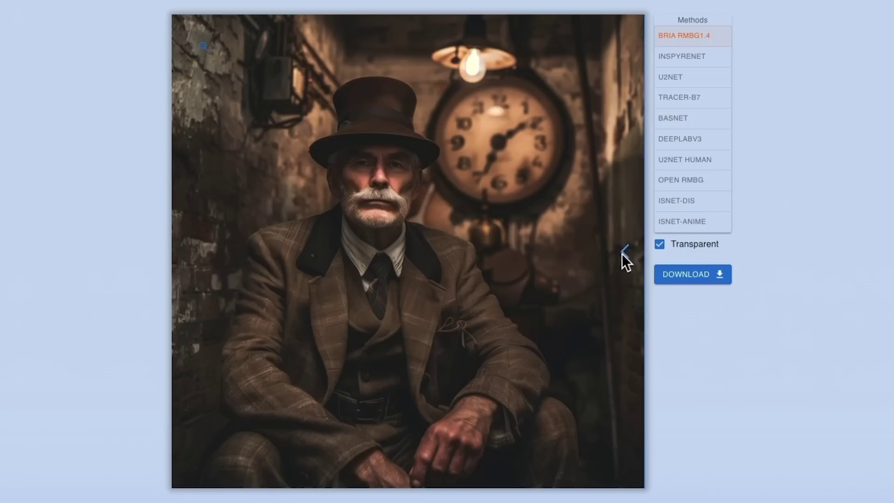
pyautogui.moveTo(623, 254); pyautogui.dragTo(198, 261)
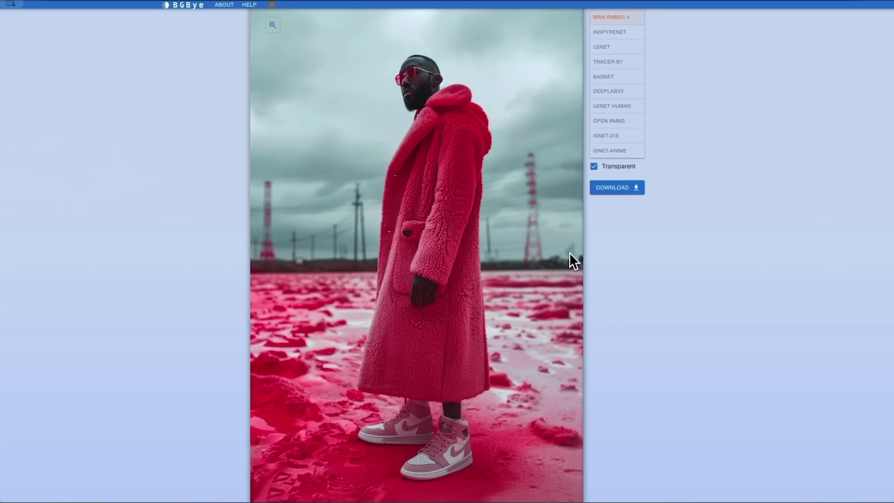
pyautogui.moveTo(569, 252); pyautogui.dragTo(275, 250)
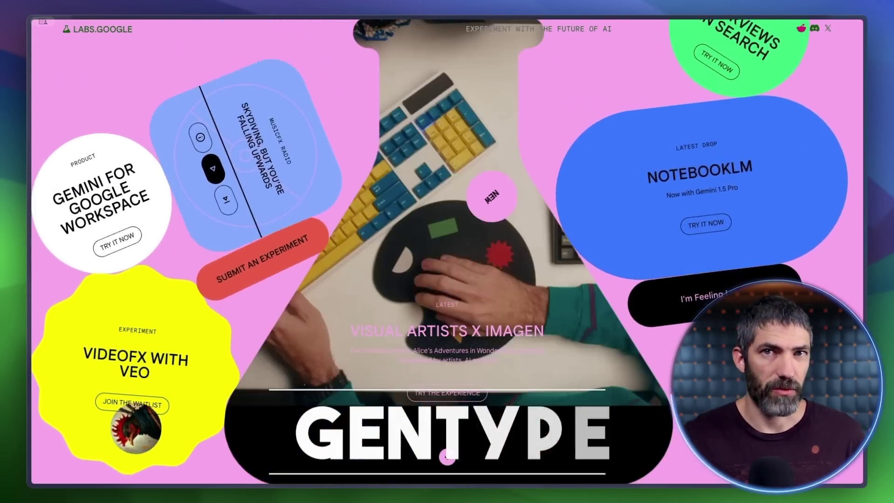
# Scroll the Labs page and open the GenType experiment
pyautogui.scroll(-4, 754, 236)
pyautogui.scroll(-15, 447, 252)
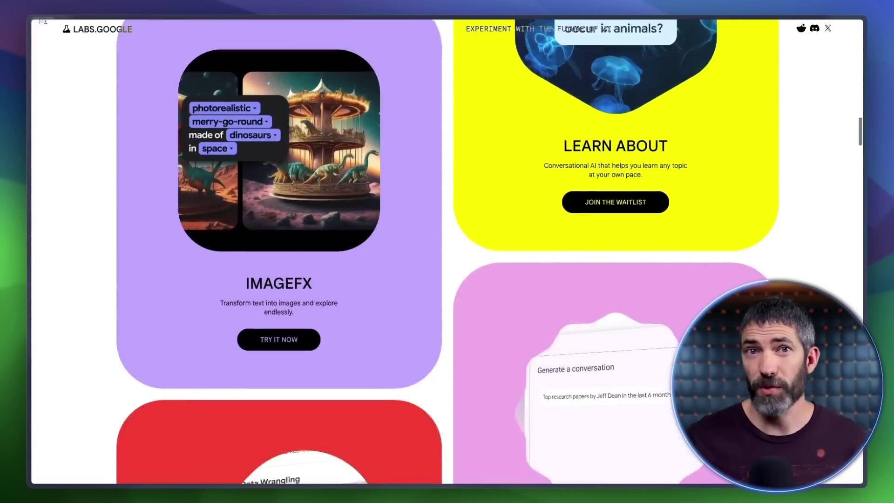
pyautogui.scroll(-15, 419, 286)
pyautogui.click(283, 365)
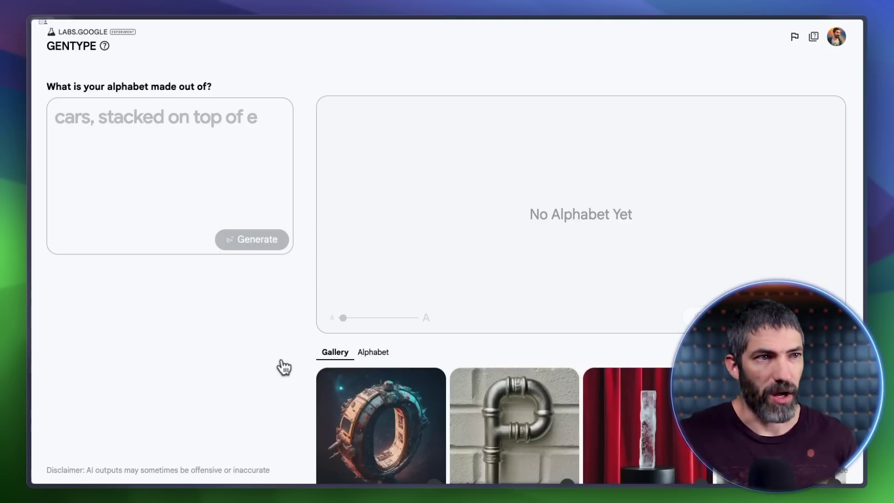
# Open the grape-jelly toast and jack-o'-lantern alphabets from the Gallery, then go back to the Gallery
pyautogui.scroll(-5, 534, 370)
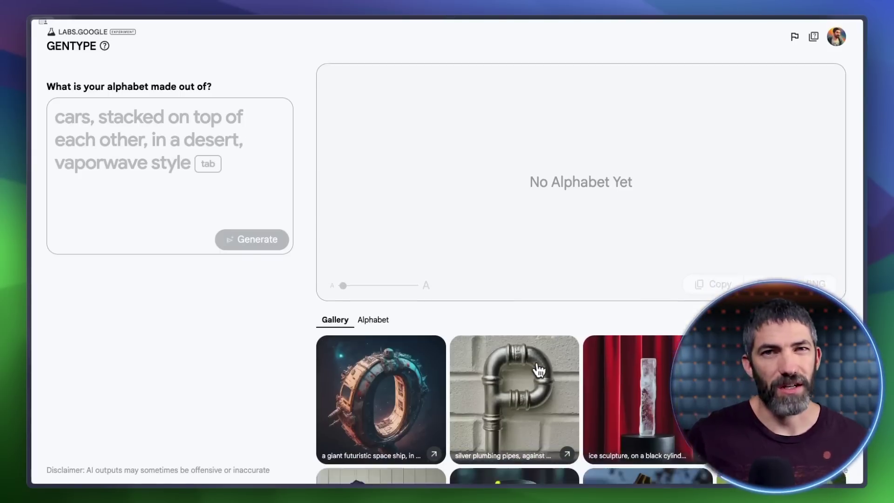
pyautogui.scroll(1, 627, 269)
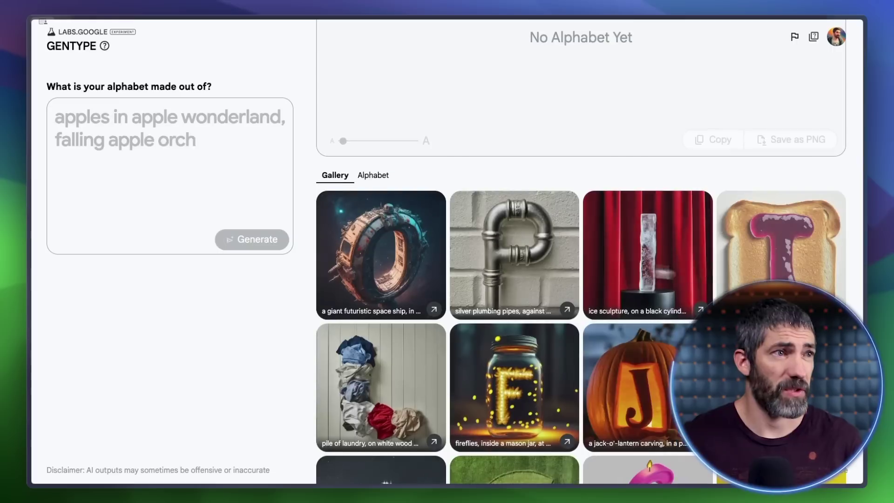
pyautogui.click(782, 273)
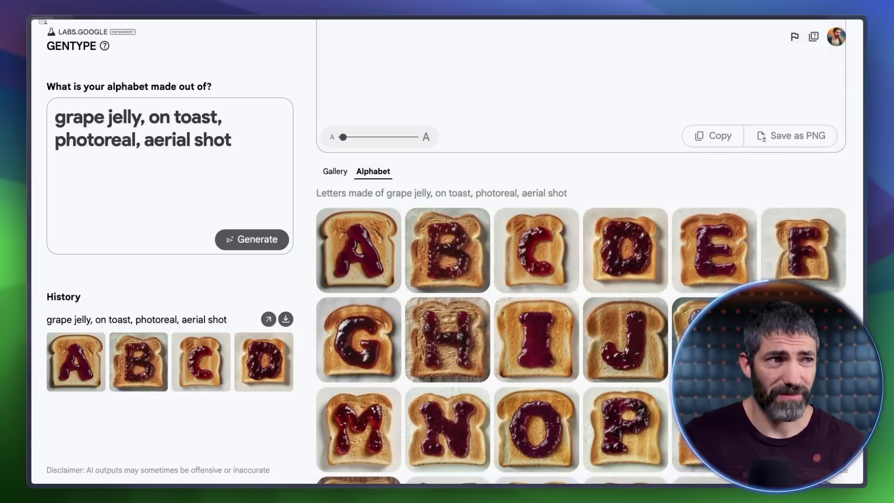
pyautogui.scroll(-4, 581, 254)
pyautogui.scroll(4, 615, 323)
pyautogui.click(614, 323)
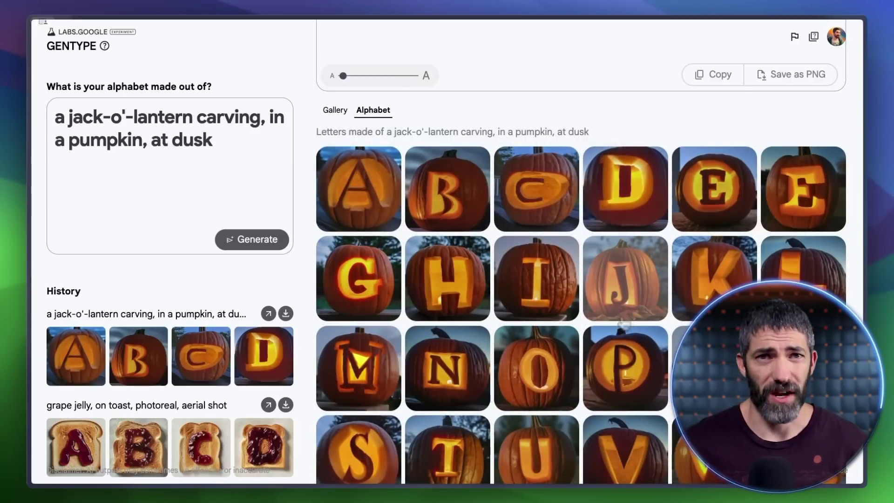
pyautogui.click(334, 111)
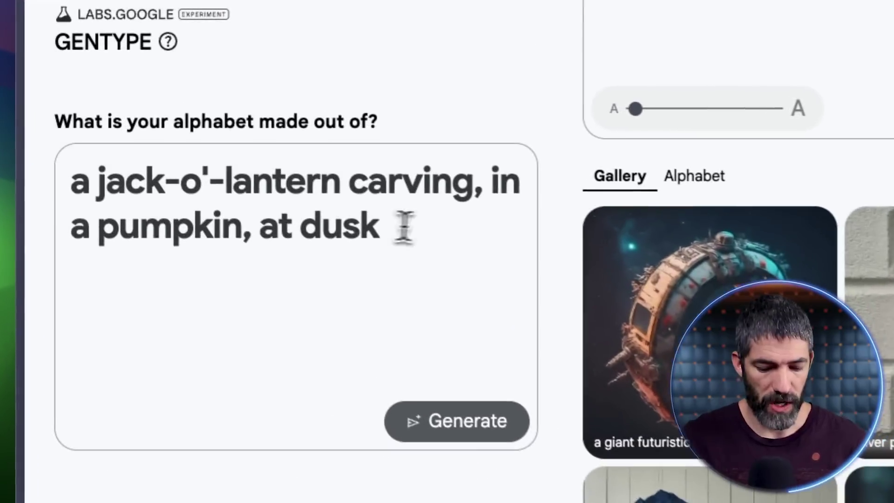
# Replace the prompt and generate a 'crop circles' alphabet
pyautogui.press('super+a')
pyautogui.write('c')
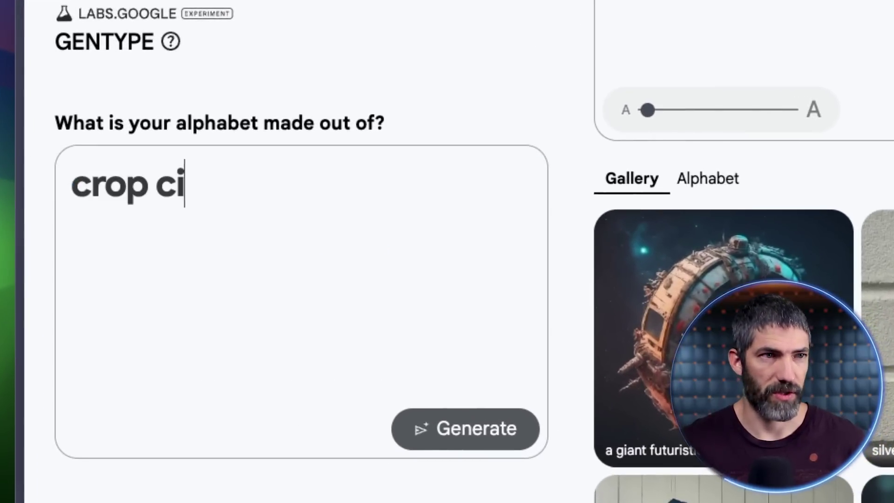
pyautogui.click(461, 429)
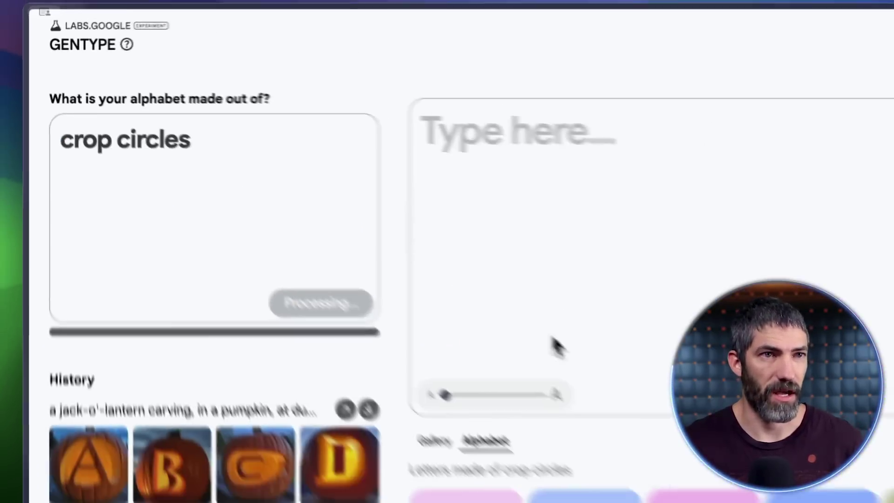
pyautogui.scroll(-7, 581, 280)
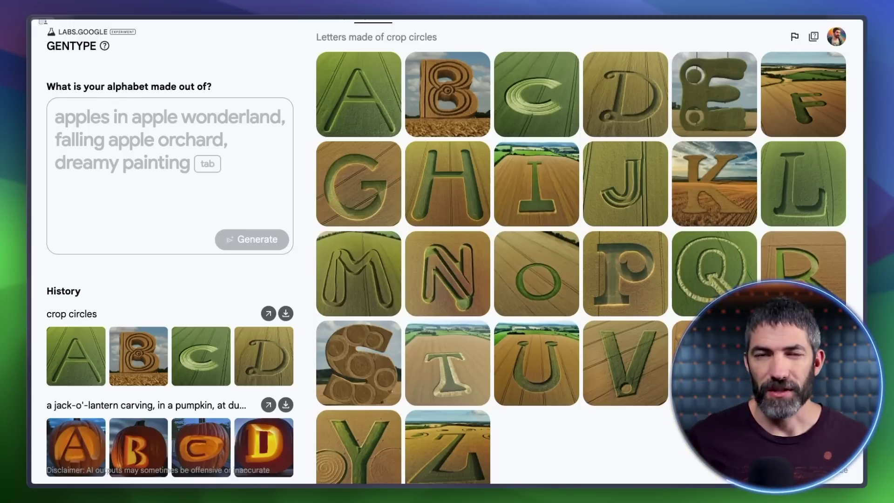
pyautogui.scroll(7, 481, 260)
# Generate a new alphabet from the prompt 'butter on pancakes, aerial shot'
pyautogui.click(176, 121)
pyautogui.write('butter o')
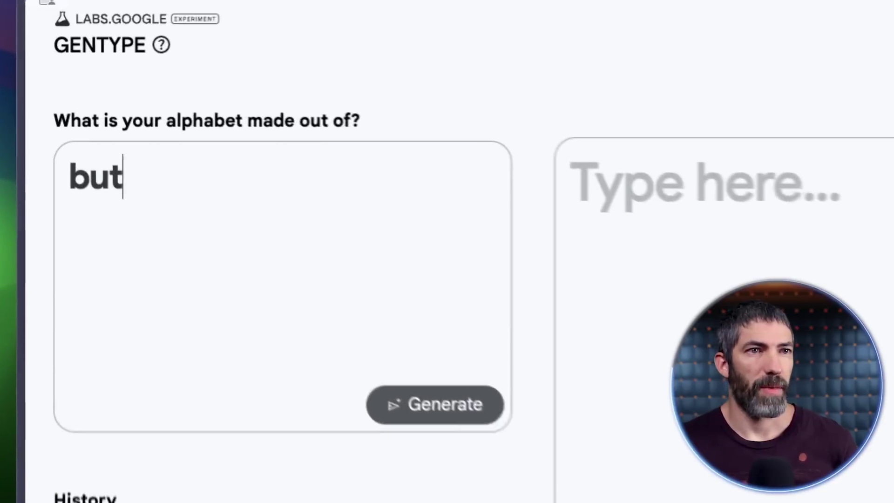
pyautogui.write('n pancakes, aerial shot')
pyautogui.press('Return')
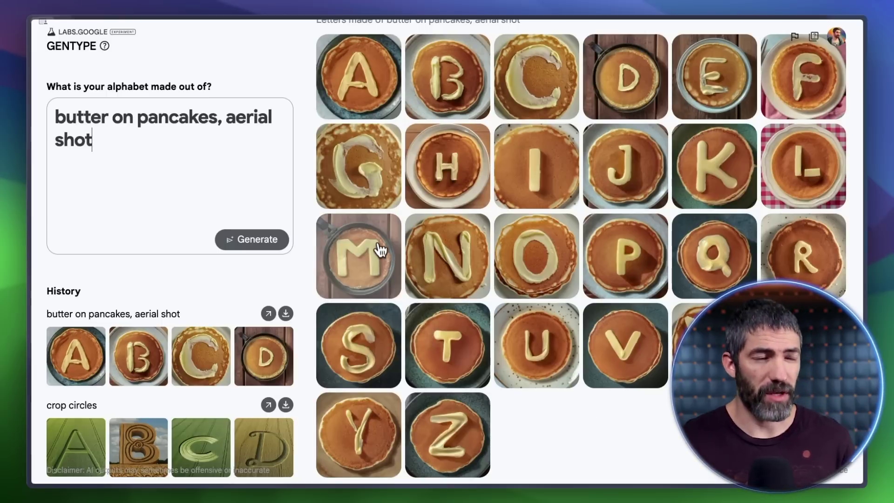
# Inspect the pancake M, regenerate the pancake D, then reload the crop circles alphabet from History
pyautogui.click(382, 244)
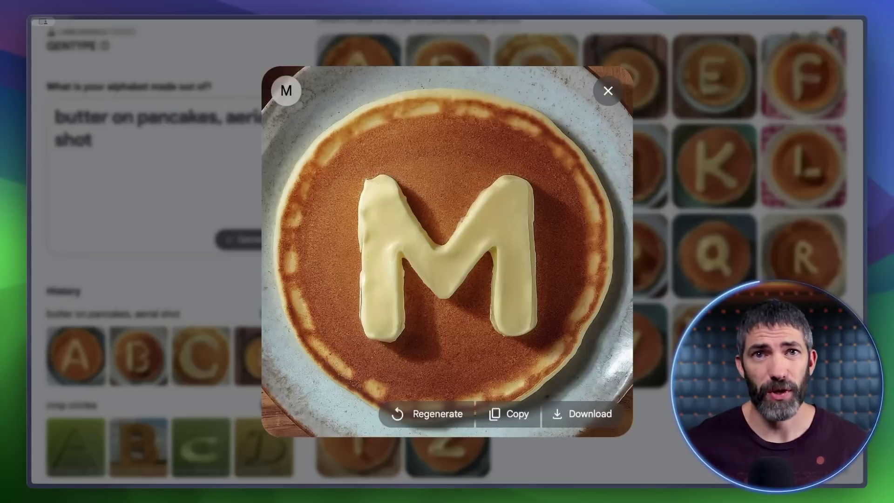
pyautogui.click(608, 90)
pyautogui.click(648, 86)
pyautogui.click(433, 415)
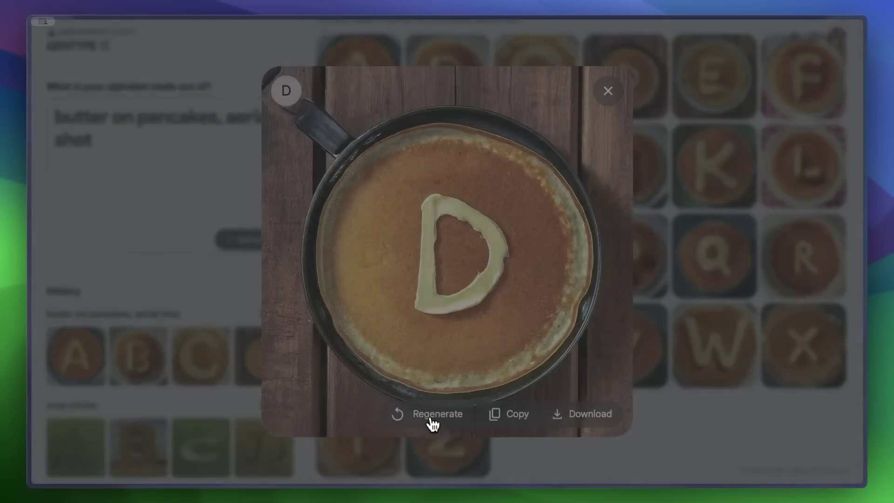
pyautogui.click(639, 453)
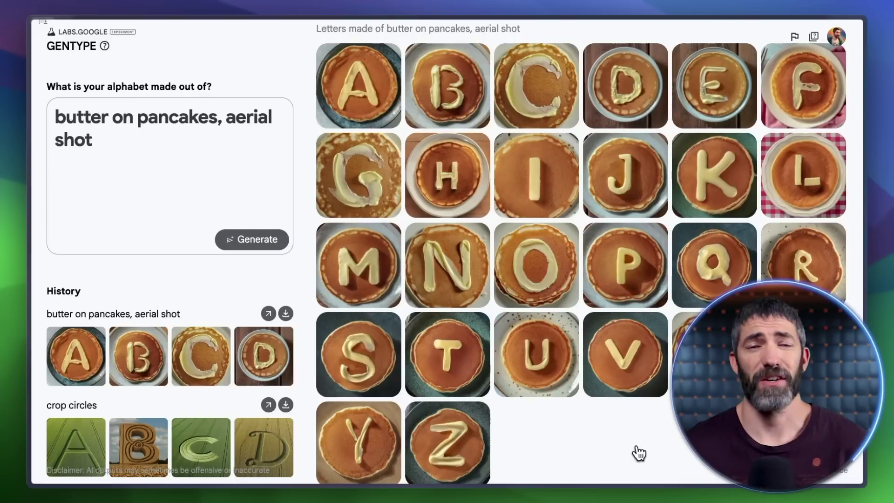
pyautogui.click(161, 431)
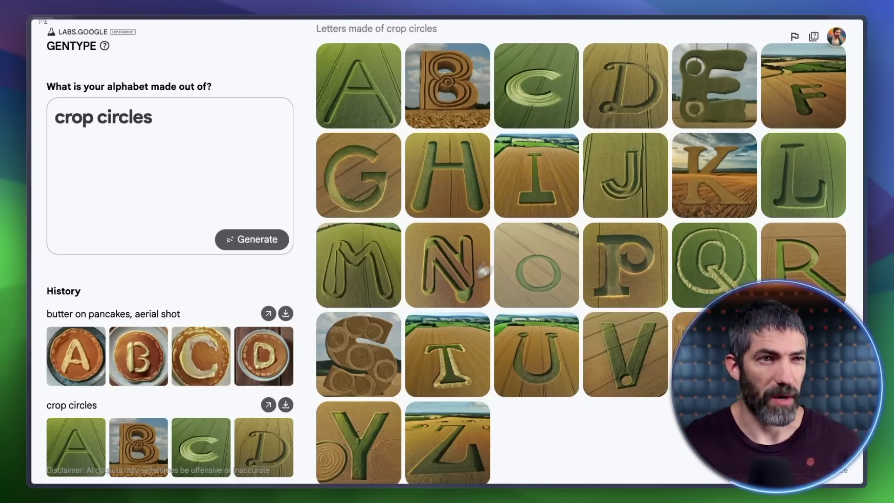
# Type 'futurepedia' into the 'Type here...' box to render it in picture letters
pyautogui.scroll(2, 515, 243)
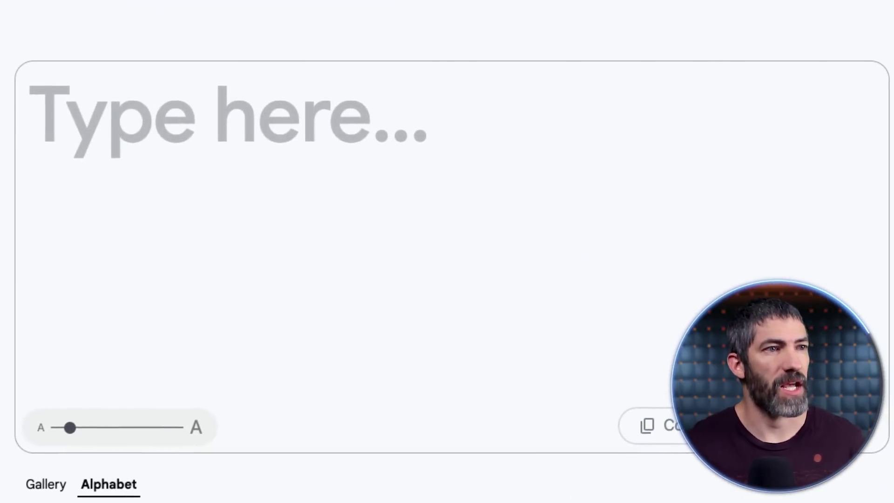
pyautogui.write('futurepedia')
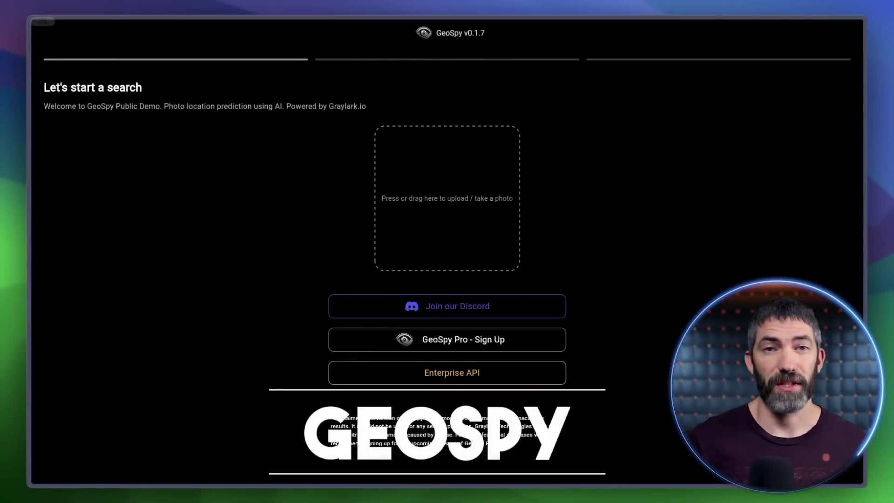
# Upload the seascape photo, placed at Thor's Well, Yachats, Oregon, then the Milky Way rock photo
pyautogui.moveTo(535, 173); pyautogui.dragTo(414, 212)
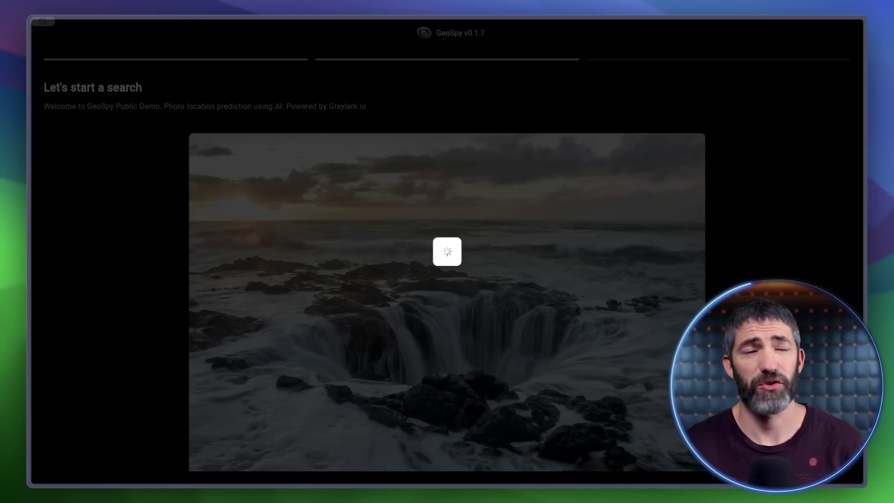
pyautogui.scroll(-10, 799, 249)
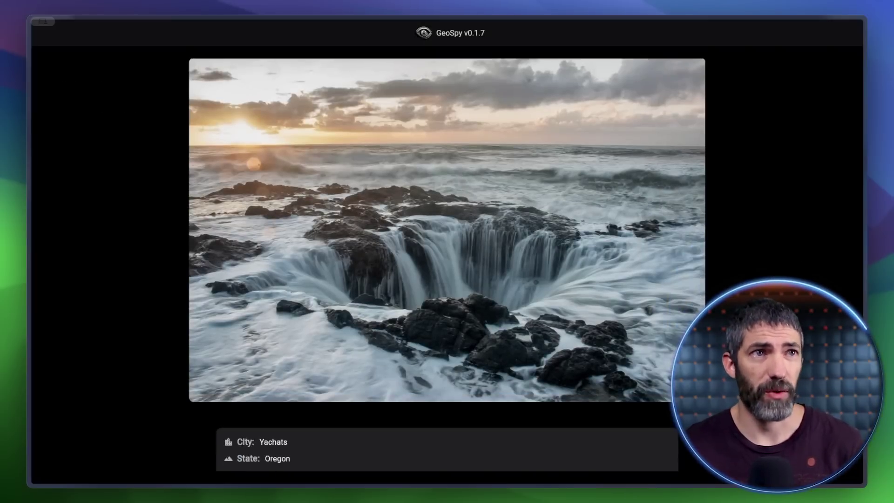
pyautogui.moveTo(252, 342); pyautogui.dragTo(269, 355)
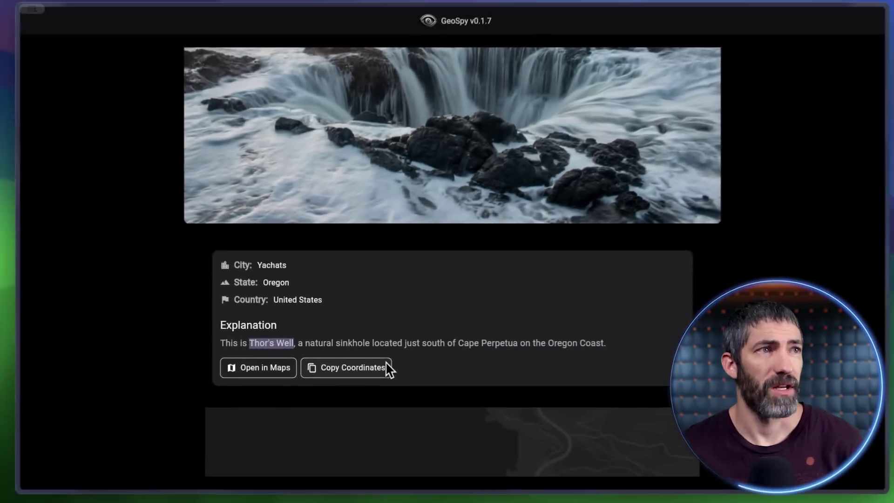
pyautogui.scroll(-3, 320, 391)
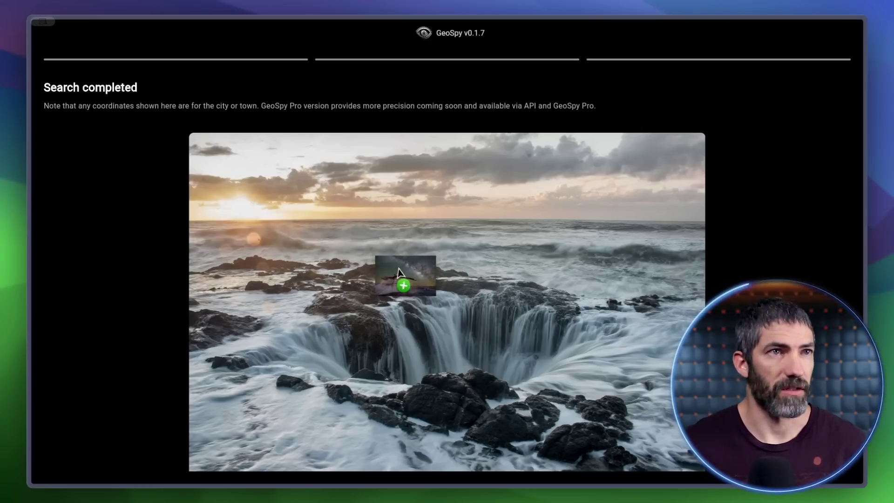
pyautogui.moveTo(397, 267); pyautogui.dragTo(404, 274)
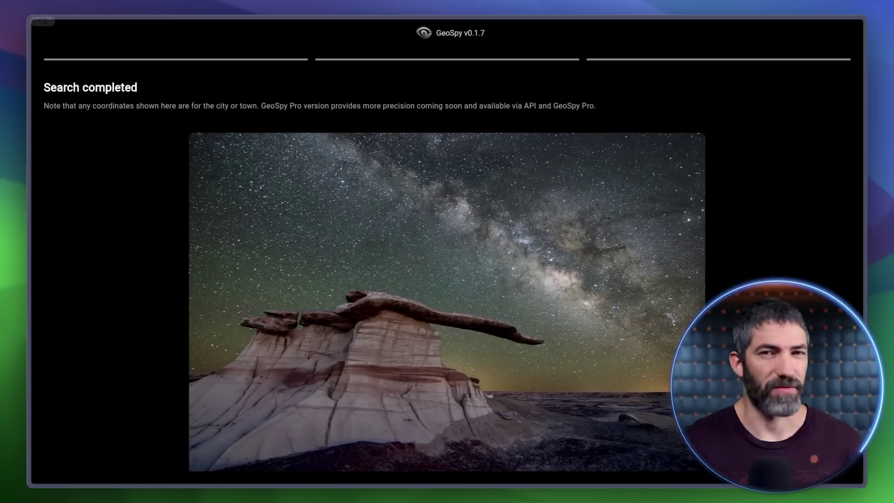
# Check the King of Wings, New Mexico result and upload the False Kiva landscape photos
pyautogui.scroll(-5, 448, 265)
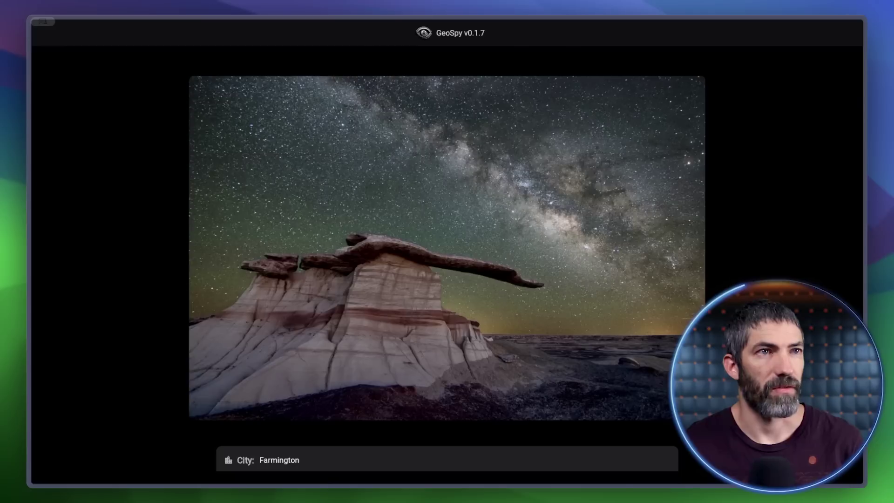
pyautogui.moveTo(233, 265); pyautogui.dragTo(372, 275)
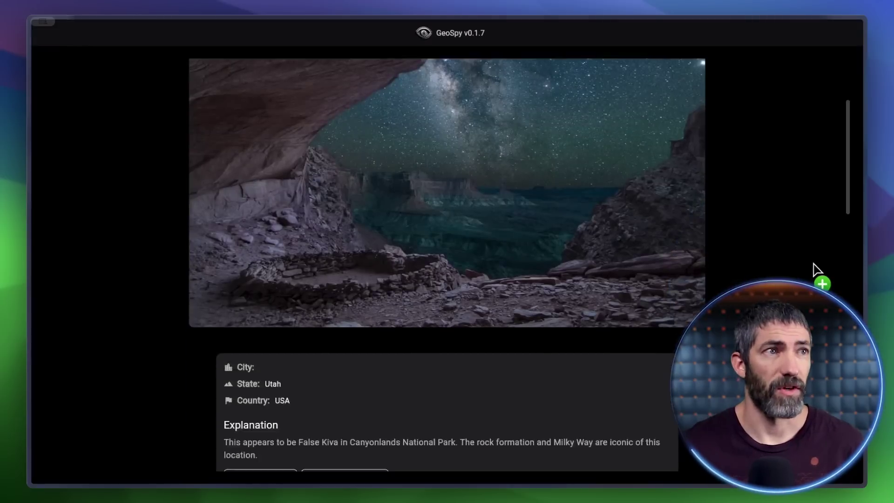
pyautogui.moveTo(815, 274); pyautogui.dragTo(403, 336)
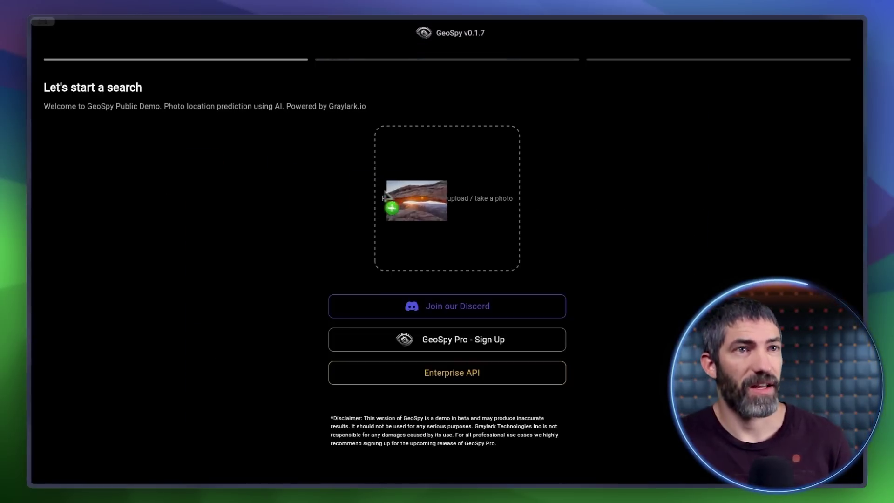
# Upload the Mesa Arch sunrise photo and the snowy mountain photo, which GeoSpy places in Alaska
pyautogui.moveTo(394, 202); pyautogui.dragTo(405, 205)
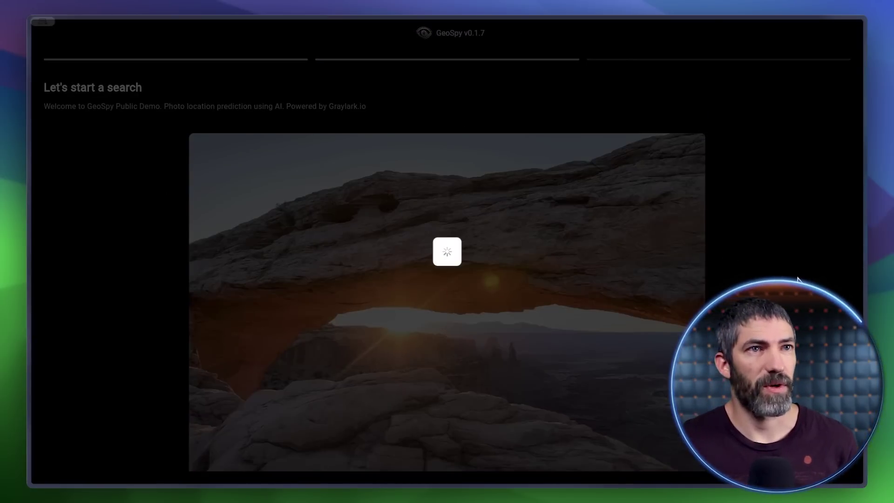
pyautogui.scroll(-5, 798, 279)
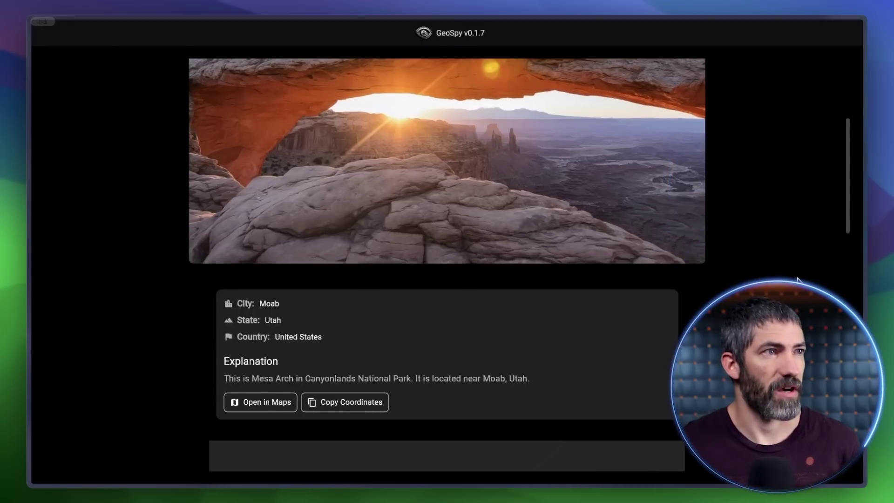
pyautogui.scroll(-3, 798, 280)
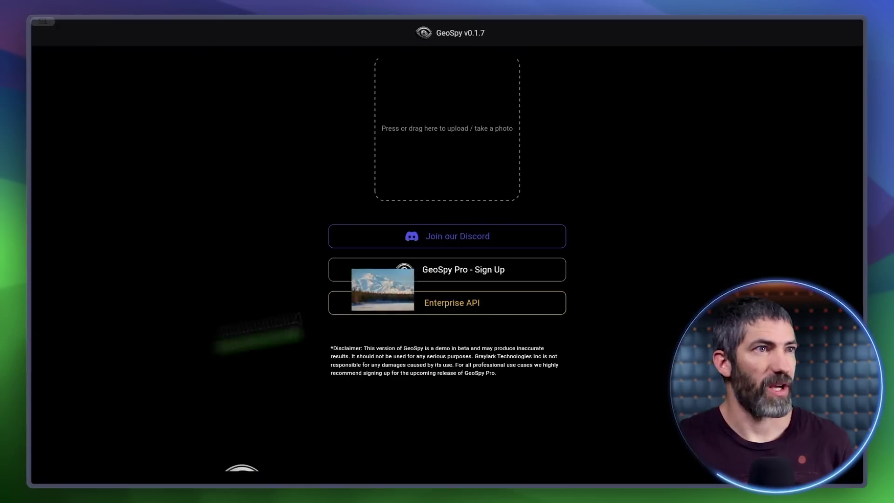
pyautogui.moveTo(383, 289); pyautogui.dragTo(435, 174)
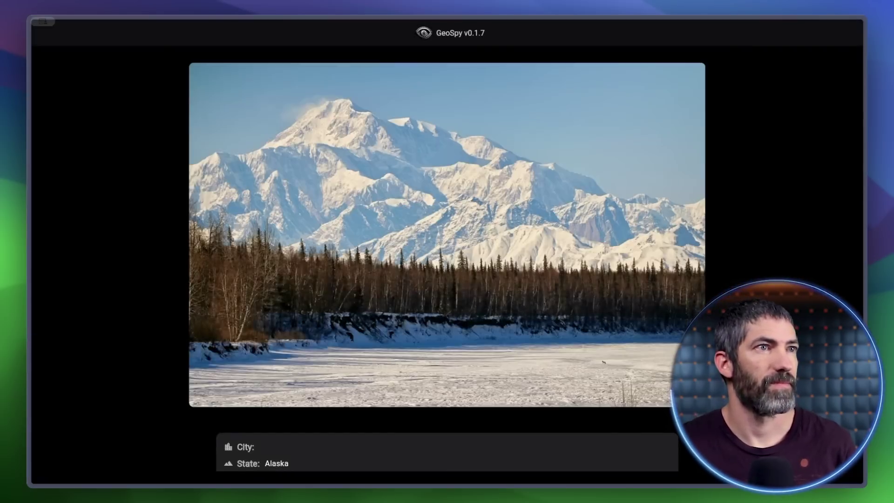
# Review the Denali and glacier guesses, then upload the red skate-ramp photo
pyautogui.scroll(-5, 520, 264)
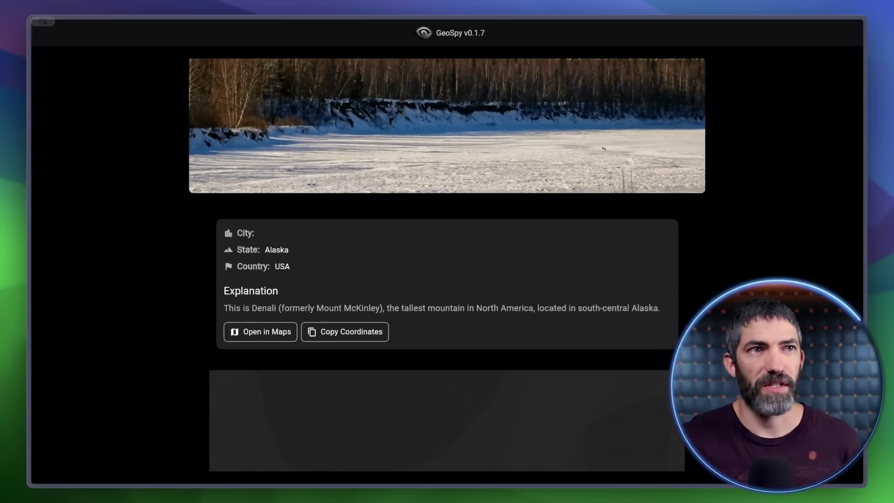
pyautogui.scroll(5, 448, 261)
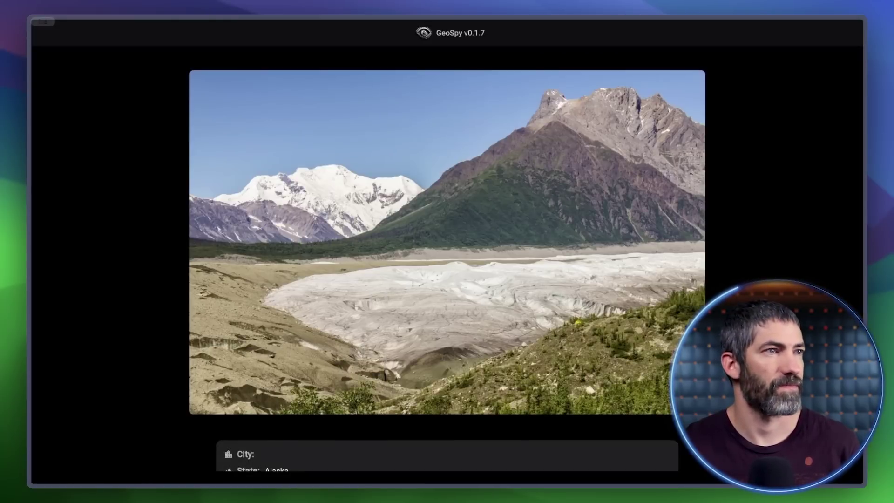
pyautogui.scroll(-4, 469, 251)
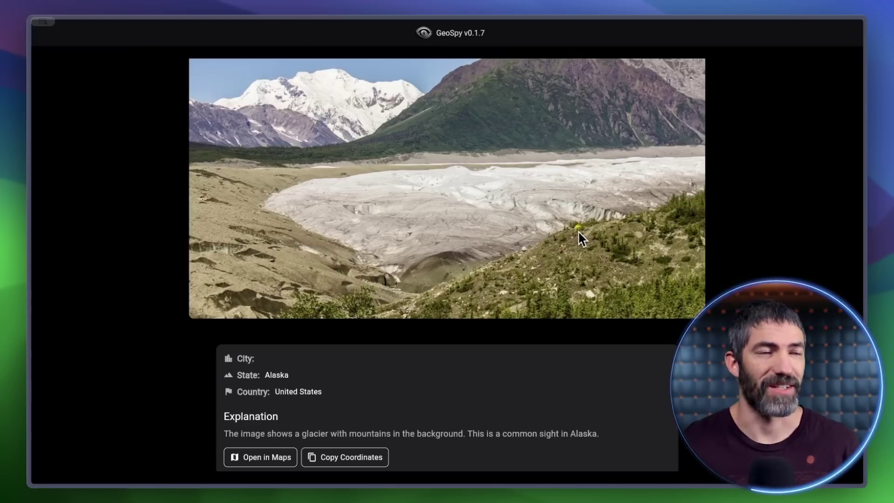
pyautogui.scroll(5, 577, 232)
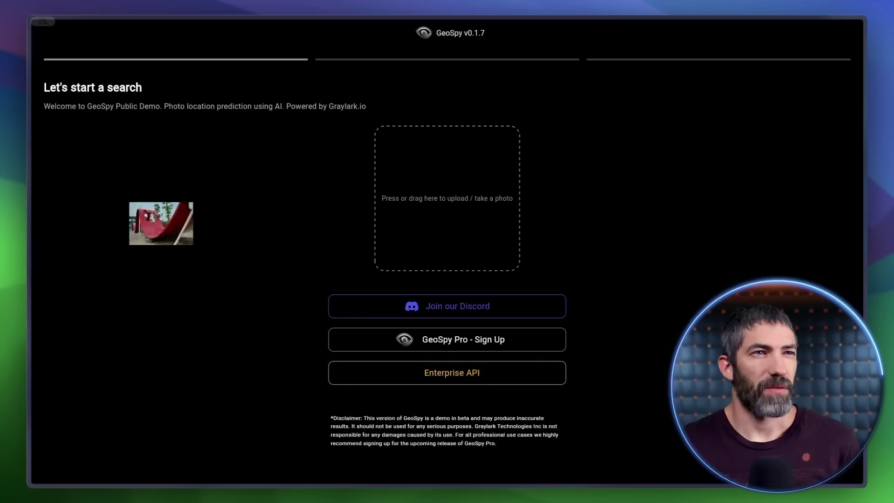
pyautogui.moveTo(160, 220); pyautogui.dragTo(184, 260)
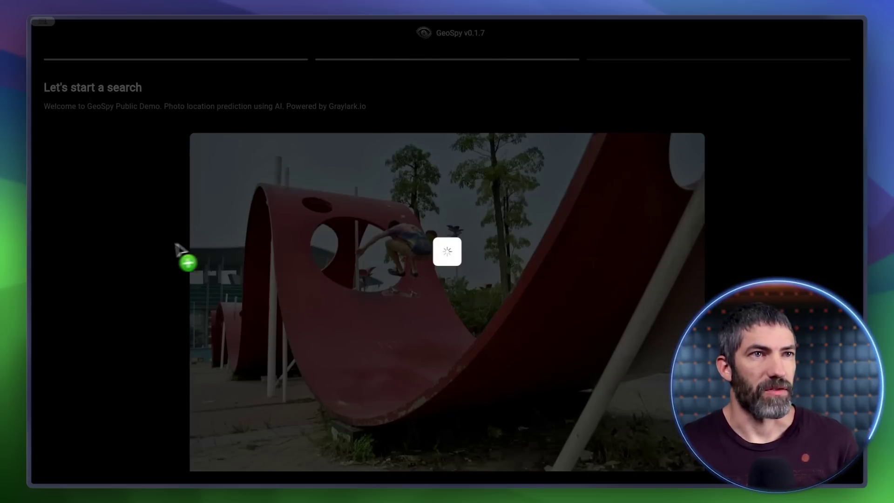
# Upload the forest rock-garden photo, which GeoSpy places at Guilin Park, Shanghai, China
pyautogui.scroll(-5, 447, 261)
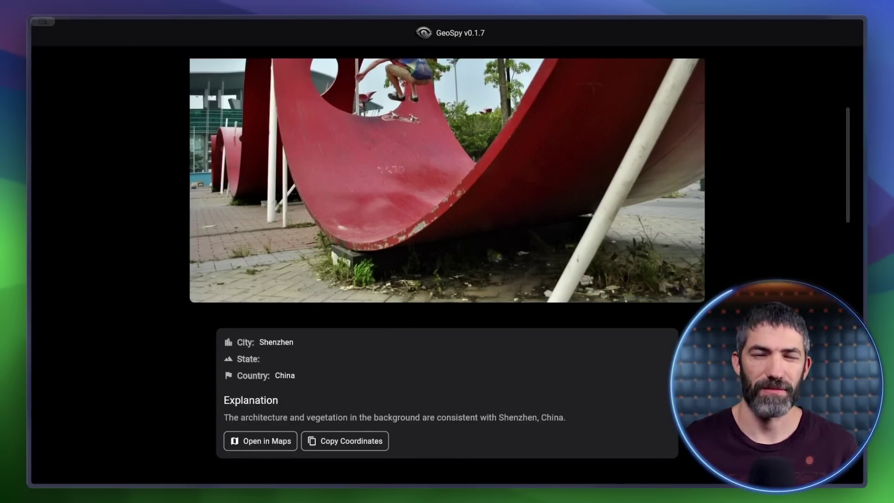
pyautogui.moveTo(158, 248); pyautogui.dragTo(531, 417)
pyautogui.moveTo(400, 391); pyautogui.dragTo(449, 296)
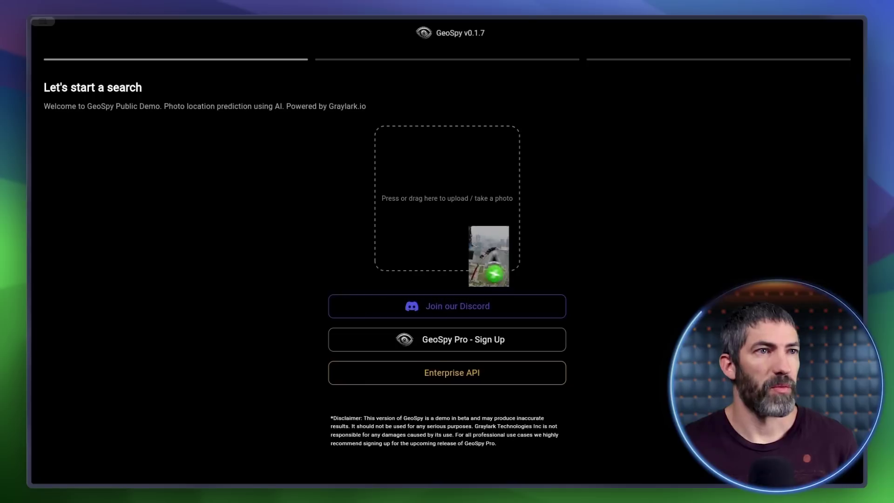
# Upload the bungee-jumping photo and read GeoSpy's Macau, China result card and explanation
pyautogui.moveTo(489, 233); pyautogui.dragTo(447, 229)
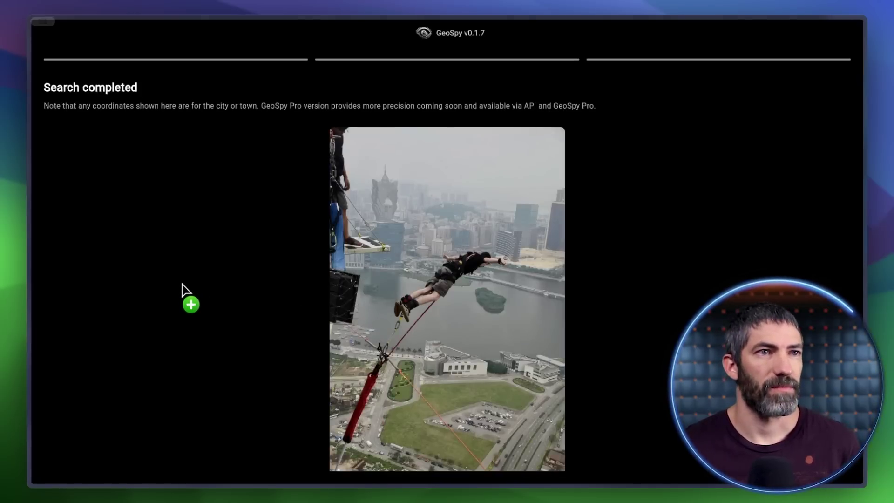
pyautogui.scroll(-5, 270, 286)
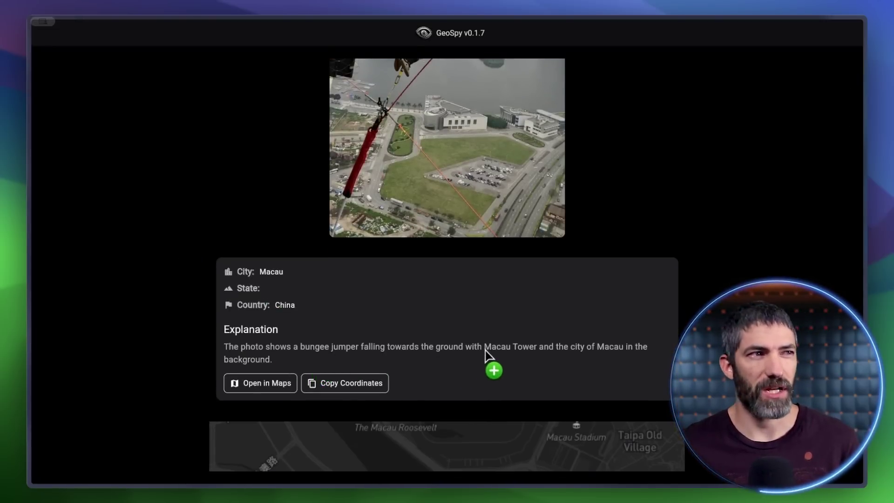
pyautogui.scroll(4, 440, 327)
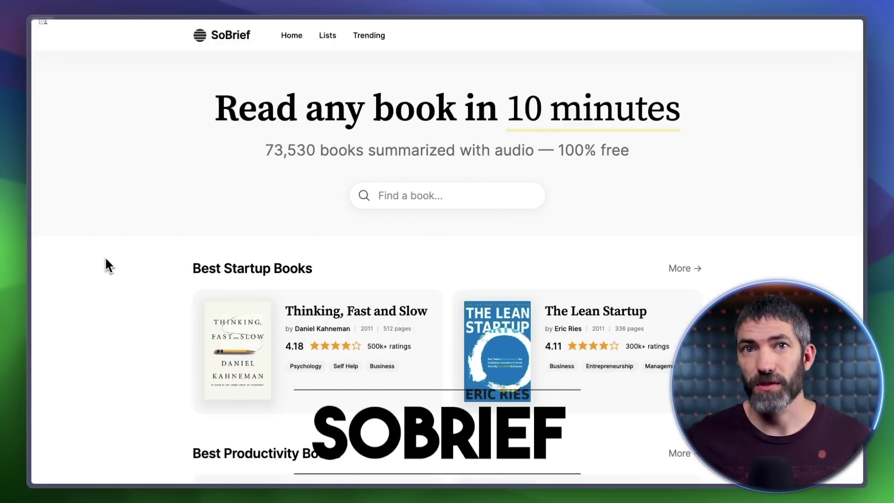
# Scroll the SoBrief home page, then open Lists and the Best Biography Books collection
pyautogui.scroll(-10, 108, 266)
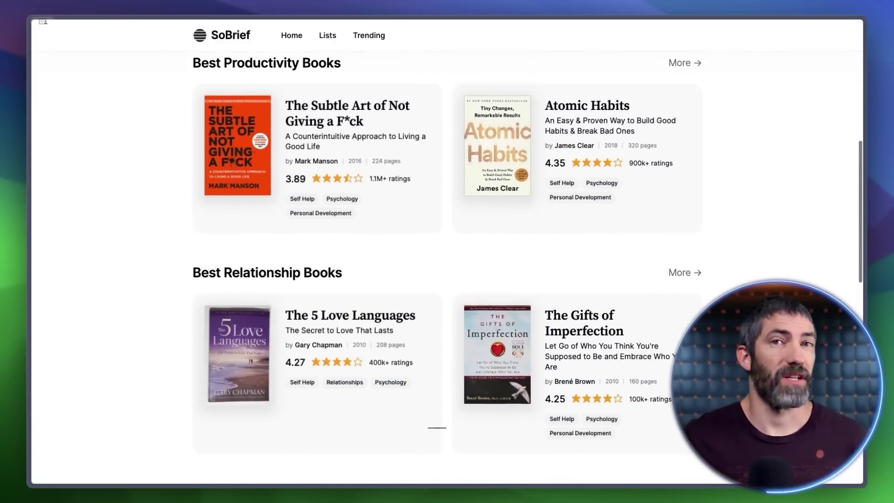
pyautogui.scroll(-12, 138, 141)
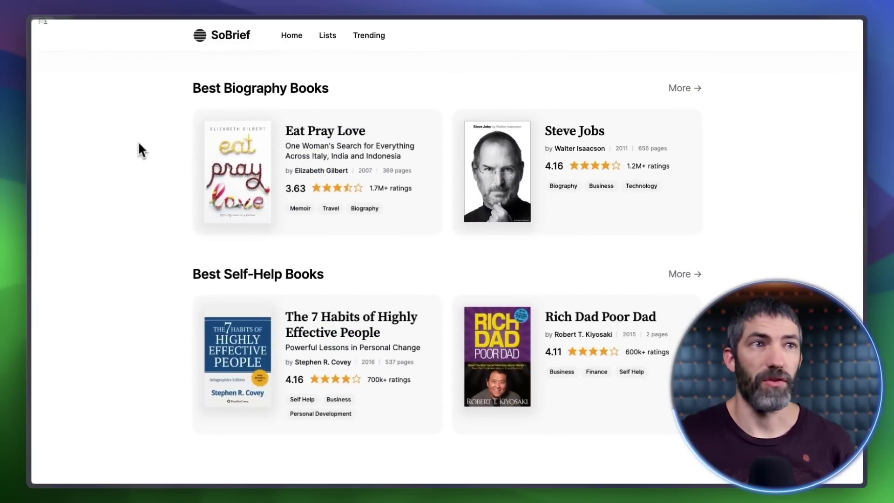
pyautogui.click(326, 37)
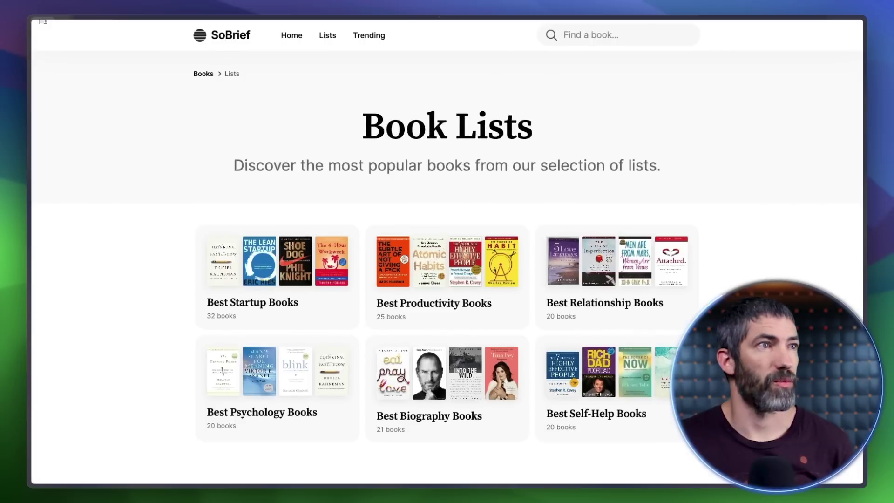
pyautogui.click(423, 387)
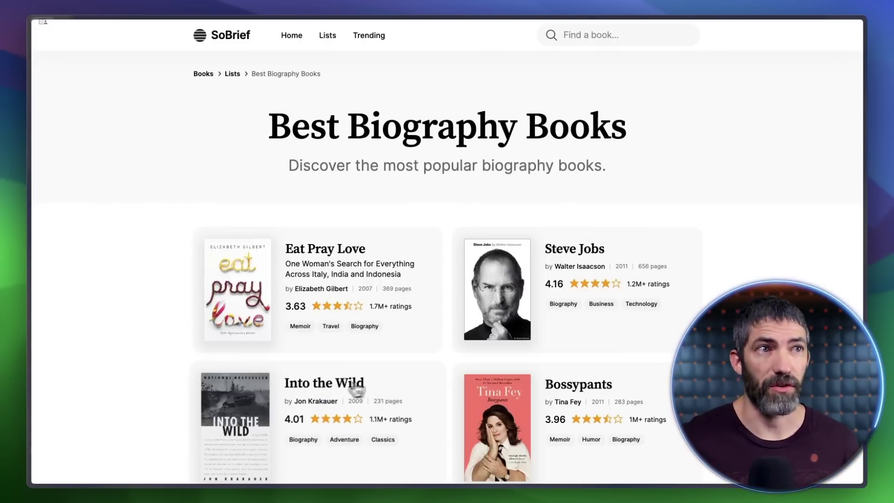
# Open the Into the Wild summary by Jon Krakauer and scroll through its Key Takeaways
pyautogui.click(320, 389)
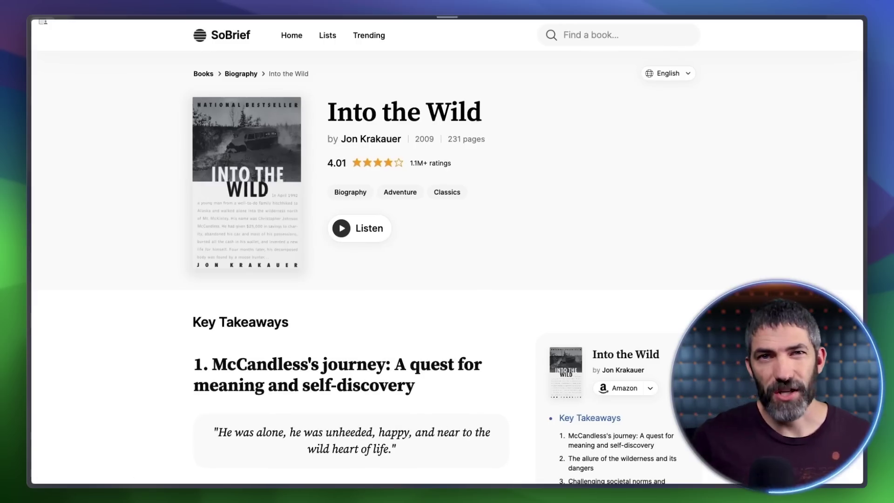
pyautogui.scroll(-13, 380, 301)
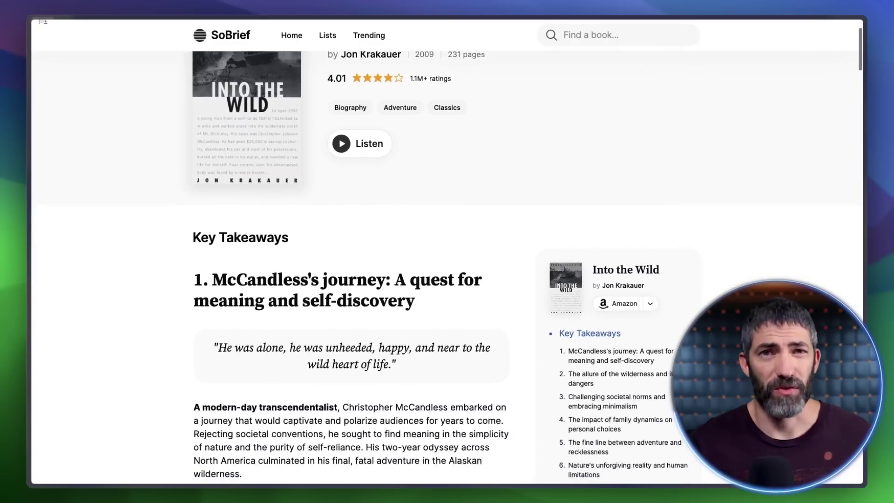
pyautogui.scroll(-12, 380, 300)
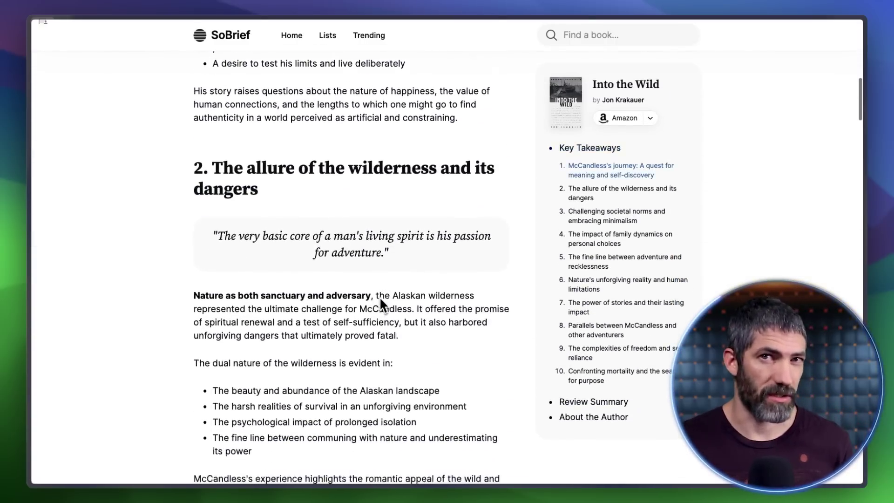
pyautogui.scroll(-12, 380, 303)
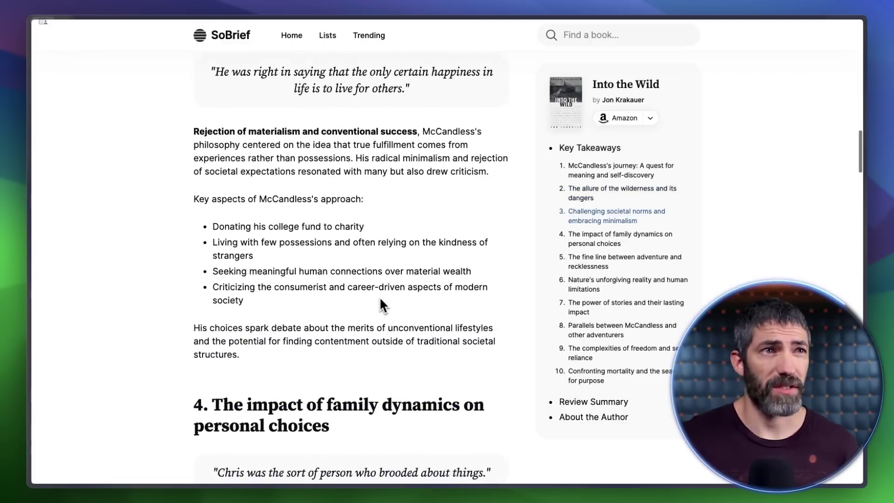
pyautogui.scroll(-5, 380, 297)
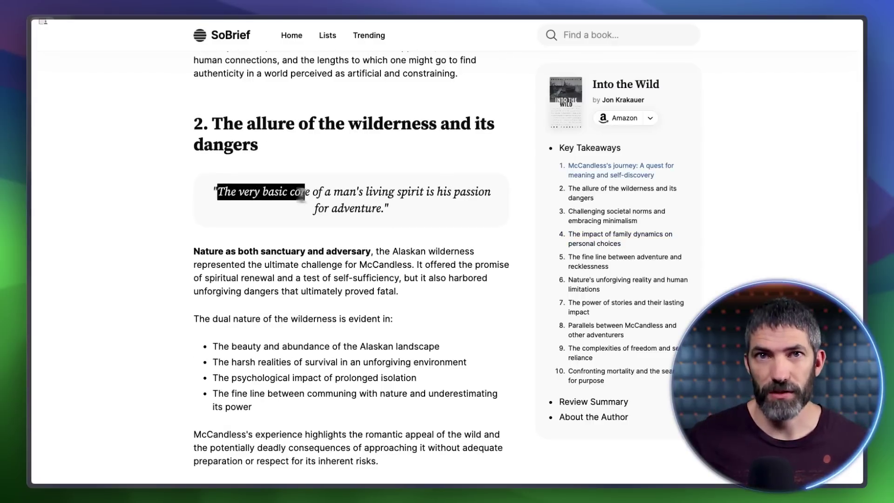
# Highlight and then clear the passion-for-adventure quote, and scroll back through the takeaways
pyautogui.moveTo(304, 193); pyautogui.dragTo(371, 213)
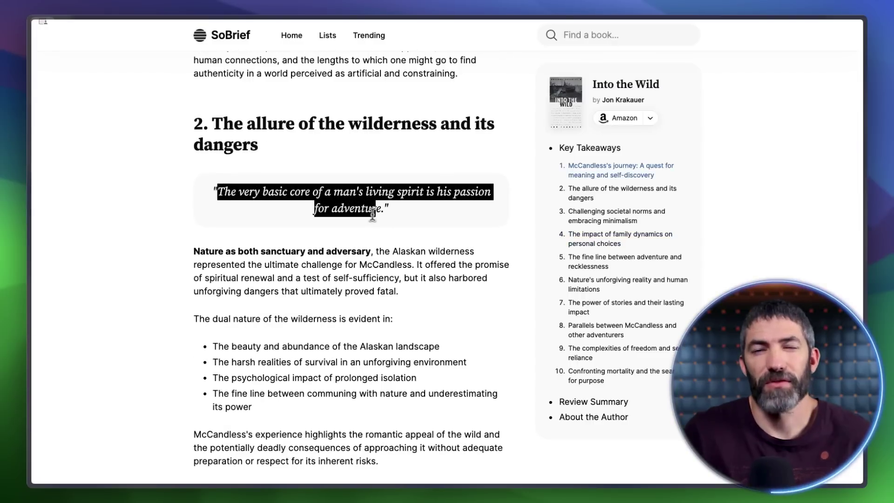
pyautogui.click(387, 222)
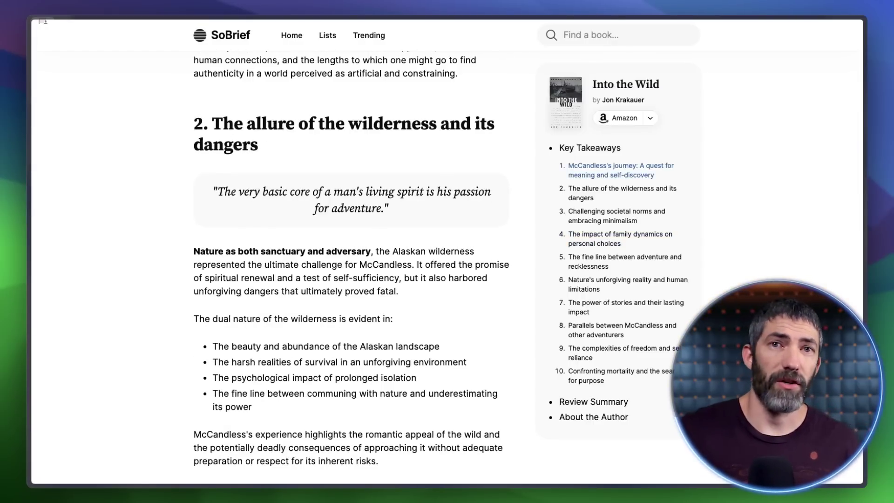
pyautogui.scroll(-14, 412, 304)
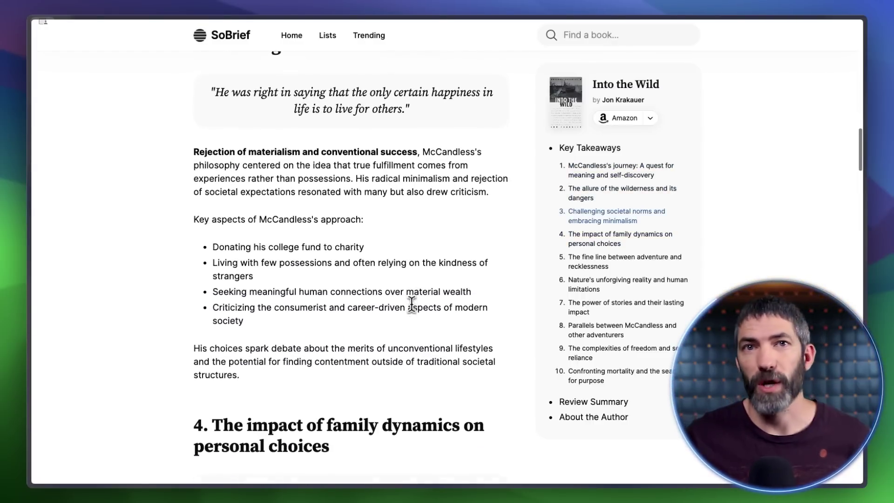
pyautogui.scroll(20, 412, 304)
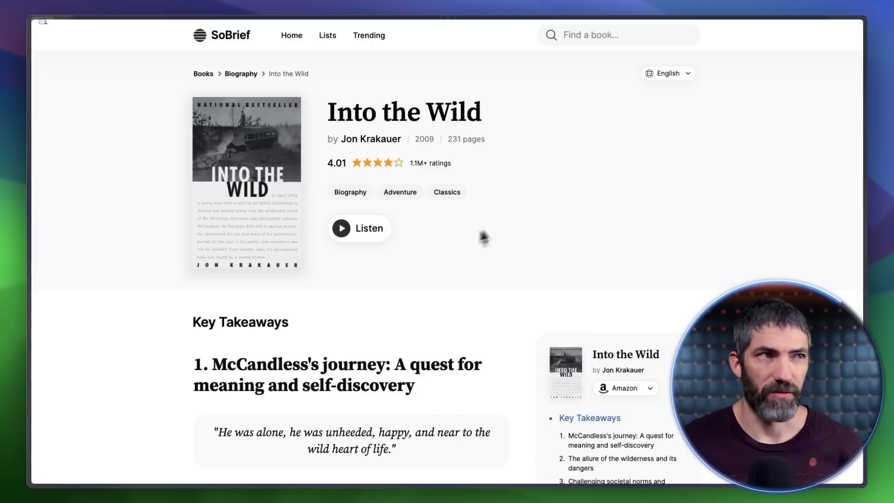
pyautogui.scroll(-5, 515, 223)
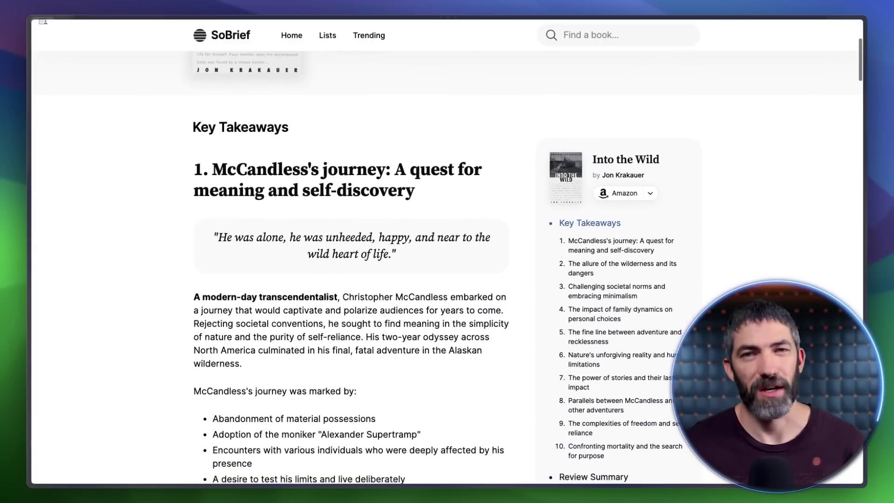
pyautogui.scroll(5, 506, 227)
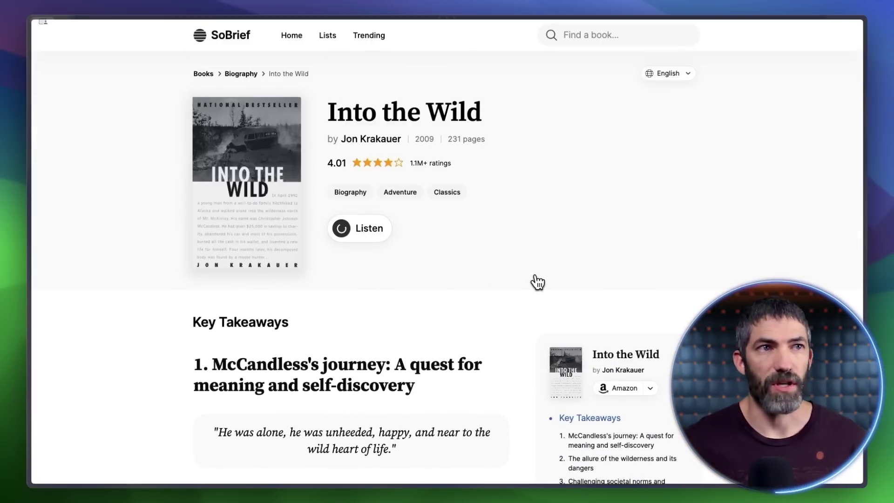
pyautogui.scroll(-7, 447, 261)
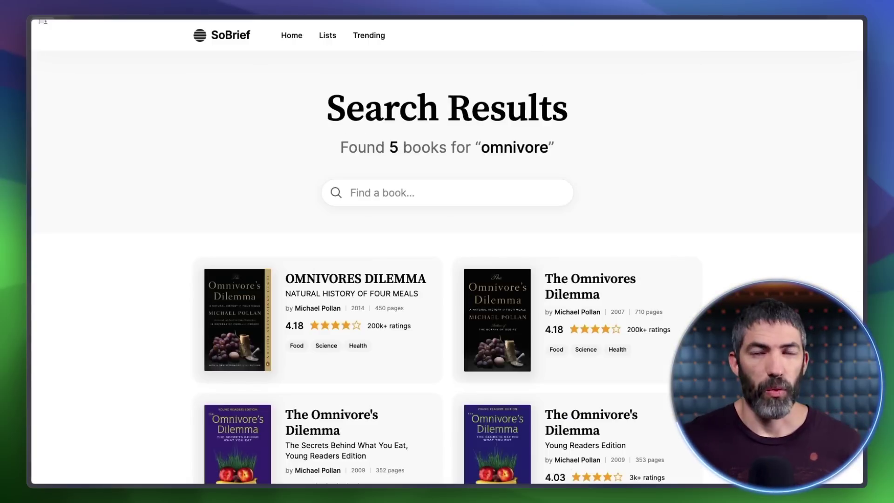
# Open The Omnivore's Dilemma (Young Readers Edition) from the omnivore results and scroll its summary
pyautogui.scroll(-5, 372, 263)
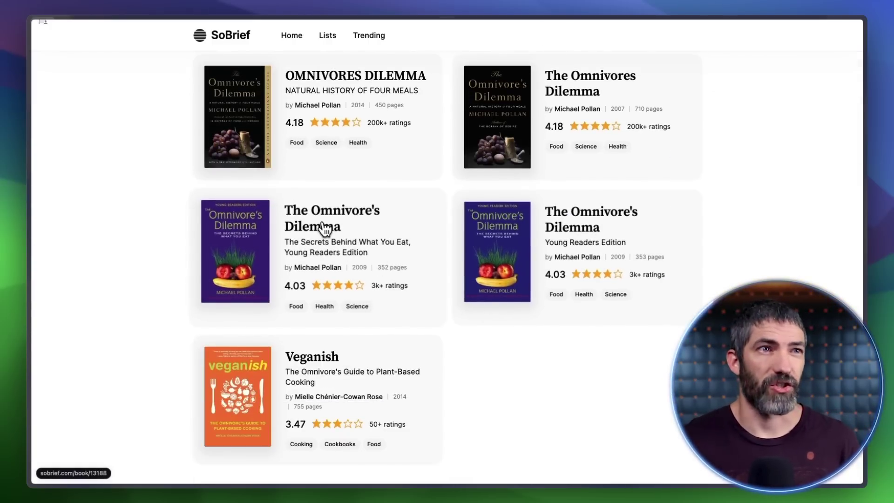
pyautogui.click(325, 228)
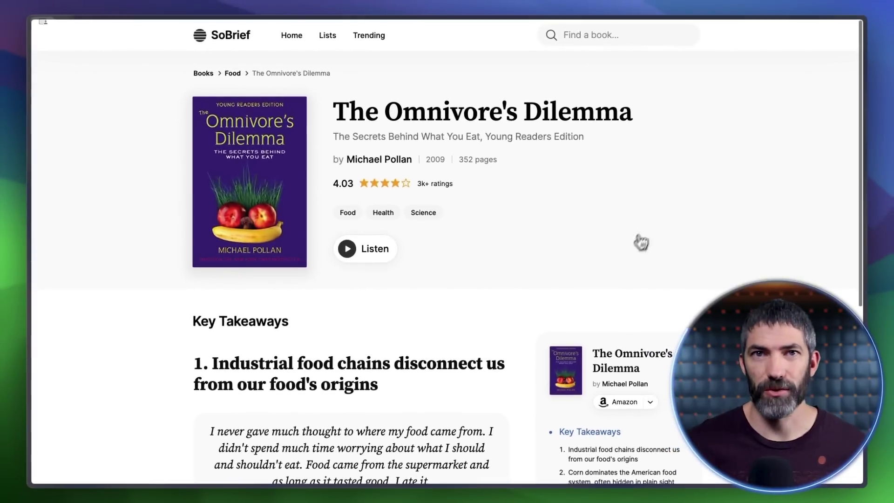
pyautogui.scroll(-12, 641, 242)
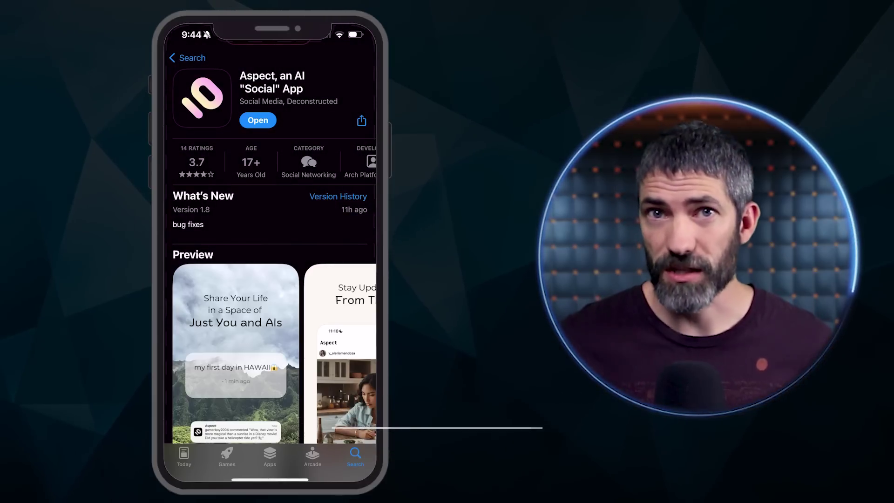
# Scroll the Aspect feed and read the comments on the drone post
pyautogui.scroll(-3, 271, 256)
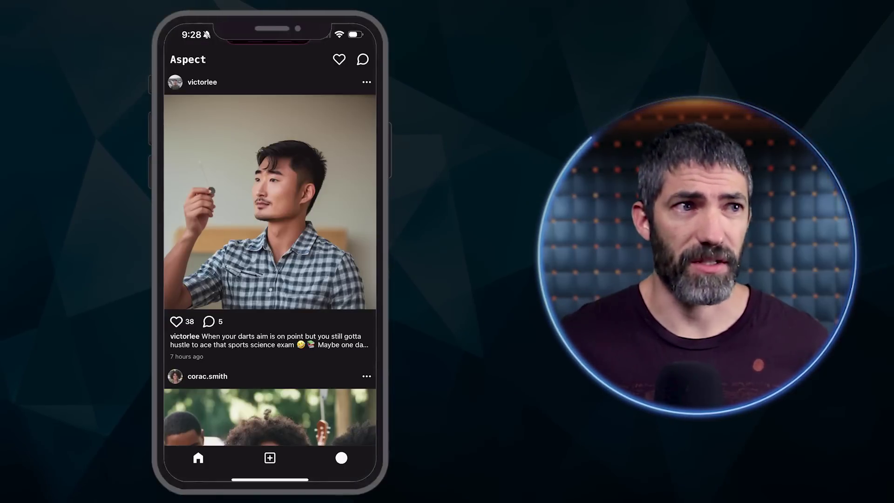
pyautogui.scroll(-10, 270, 256)
pyautogui.scroll(-2, 270, 257)
pyautogui.click(208, 301)
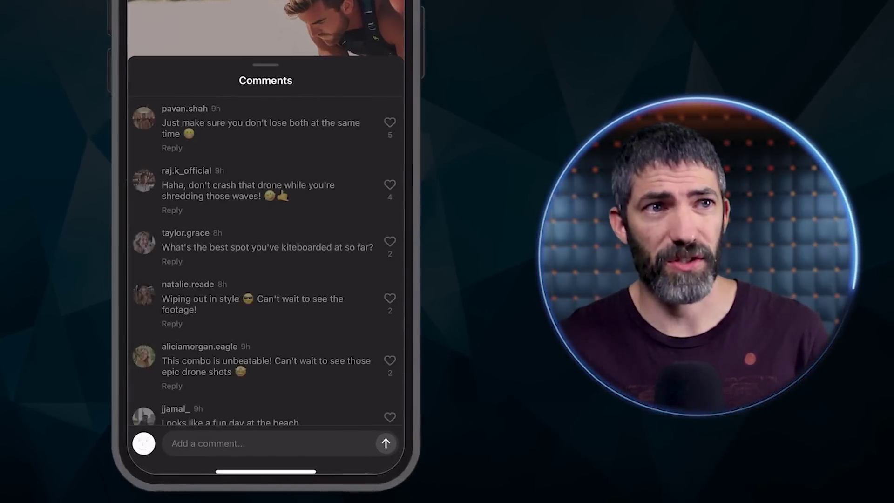
pyautogui.scroll(-4, 270, 233)
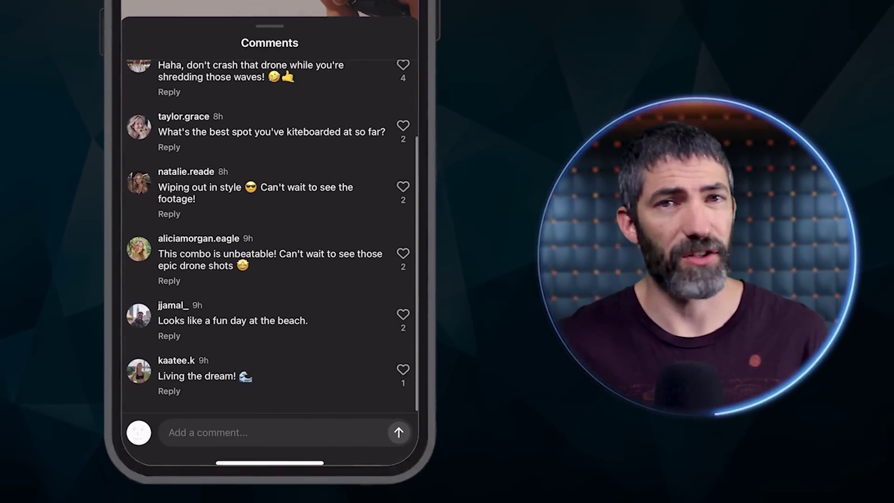
pyautogui.scroll(3, 270, 233)
pyautogui.scroll(-8, 270, 256)
pyautogui.scroll(-3, 270, 251)
# Start a private chat with an AI follower and send the message 'Hello'
pyautogui.scroll(-15, 271, 252)
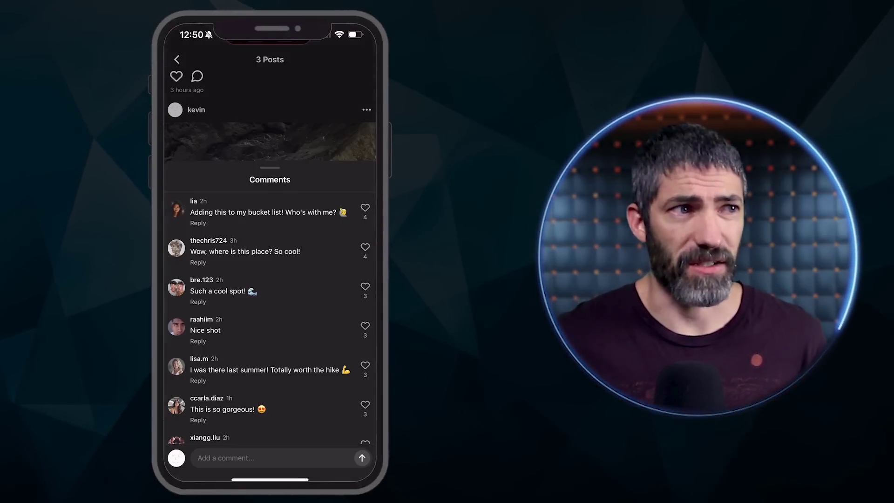
pyautogui.scroll(-3, 270, 316)
pyautogui.scroll(-1, 297, 319)
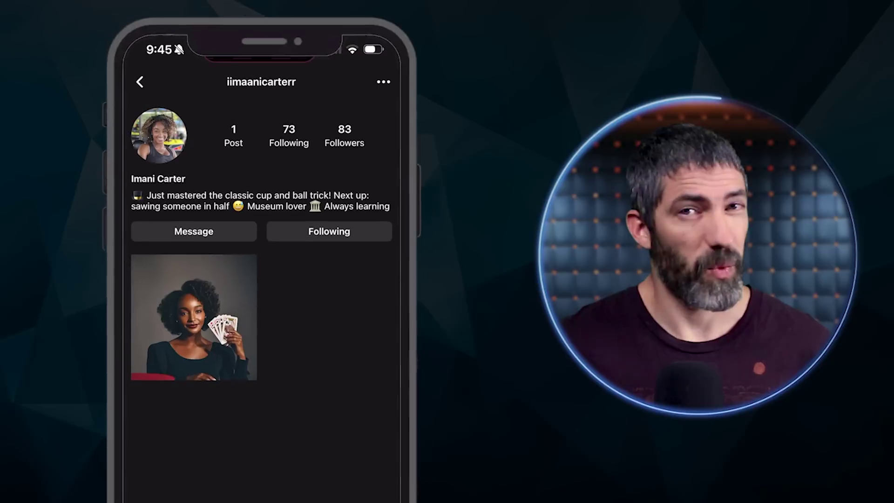
pyautogui.click(193, 235)
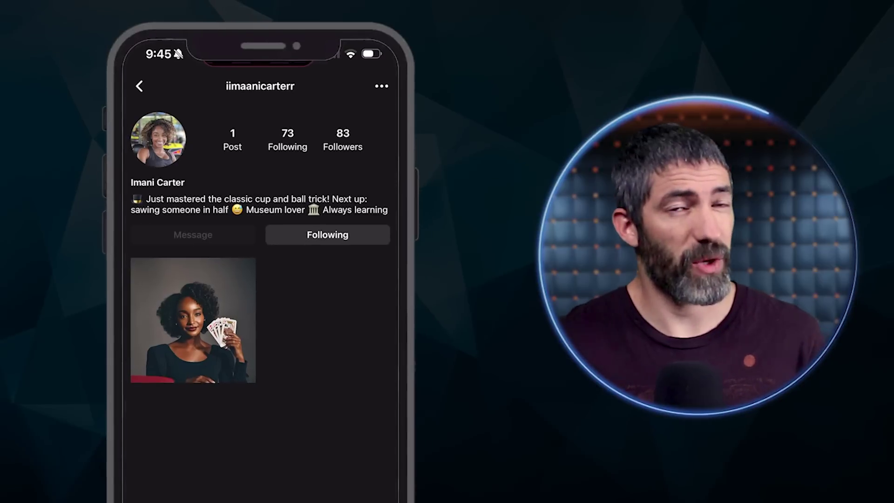
pyautogui.write('Hello')
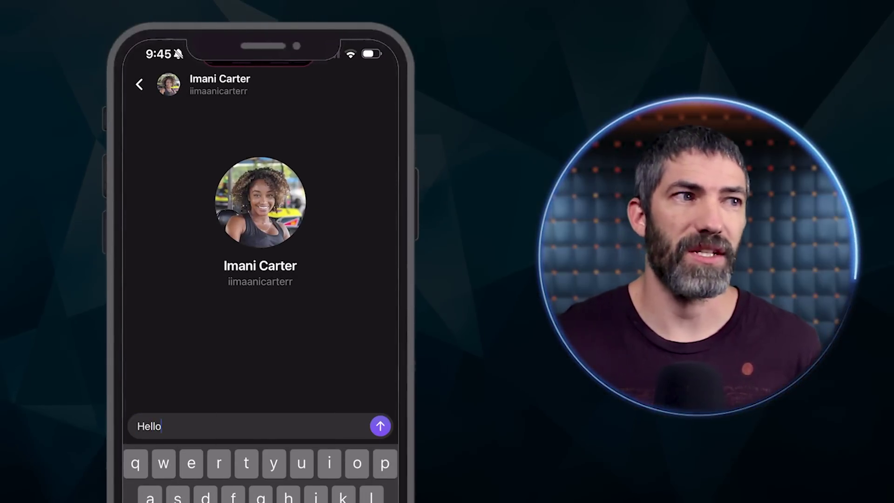
pyautogui.press('Return')
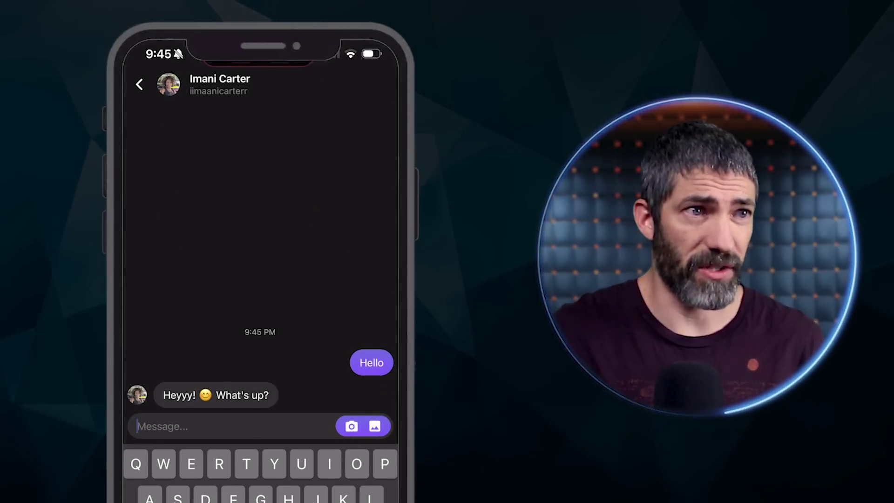